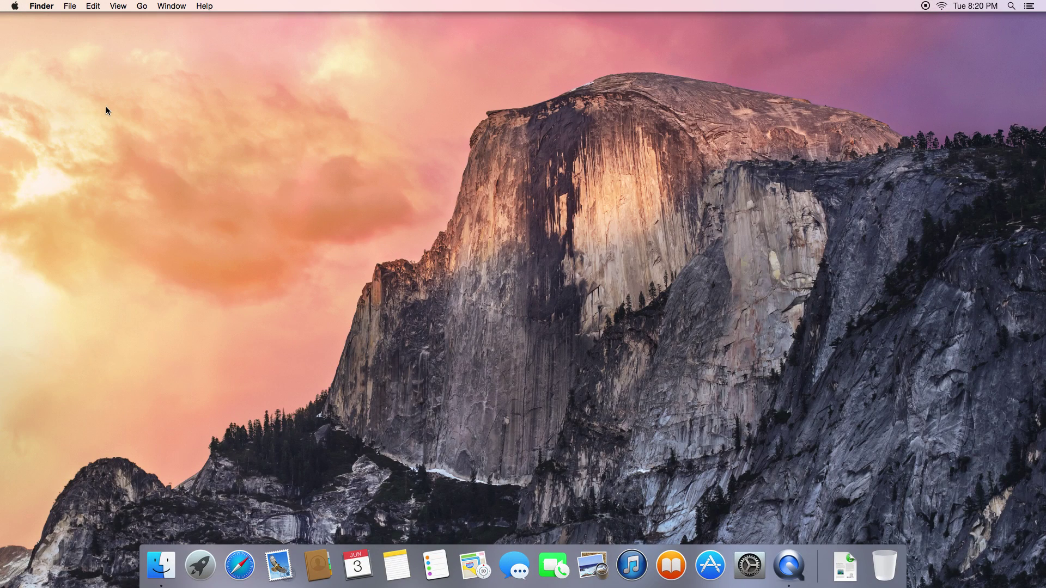
Open the Apple menu from the Finder menu bar
{"action": "left_click", "coordinate": [10, 8]}
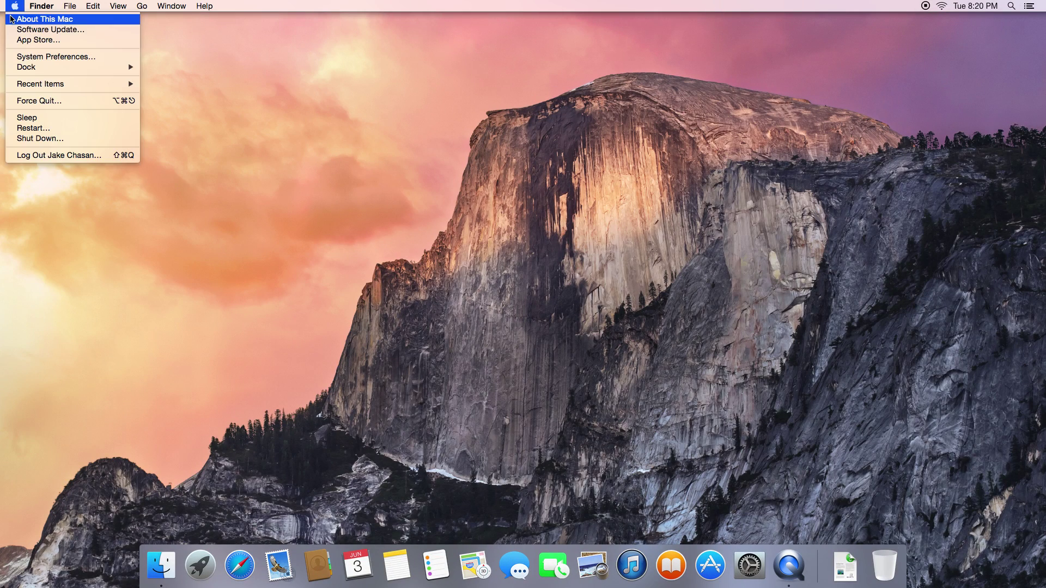
Open About This Mac and check the display details: 1280 x 720 resolution, 20.5-inch screen
{"action": "left_click", "coordinate": [33, 19]}
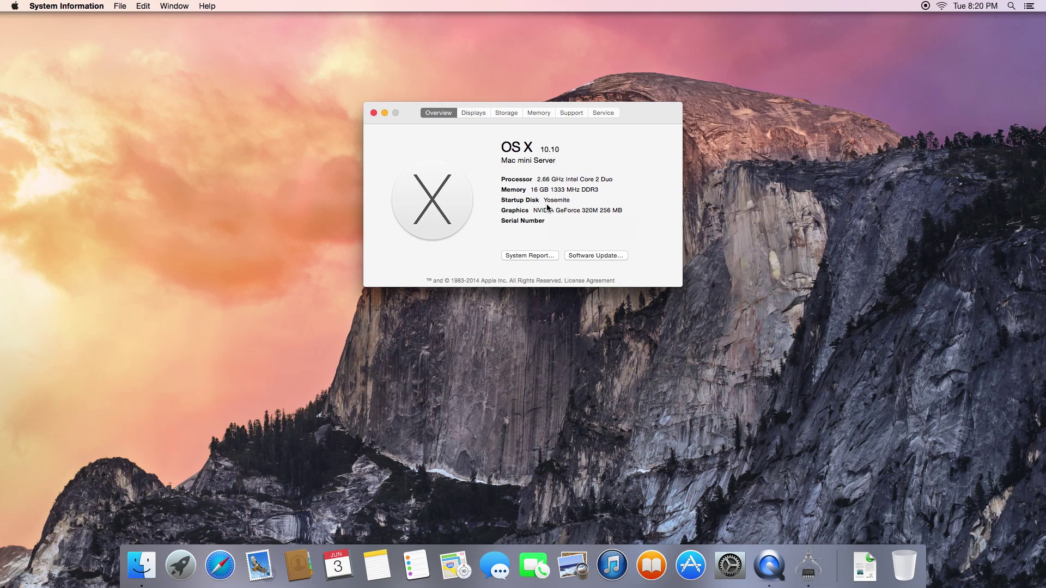
{"action": "left_click", "coordinate": [472, 114]}
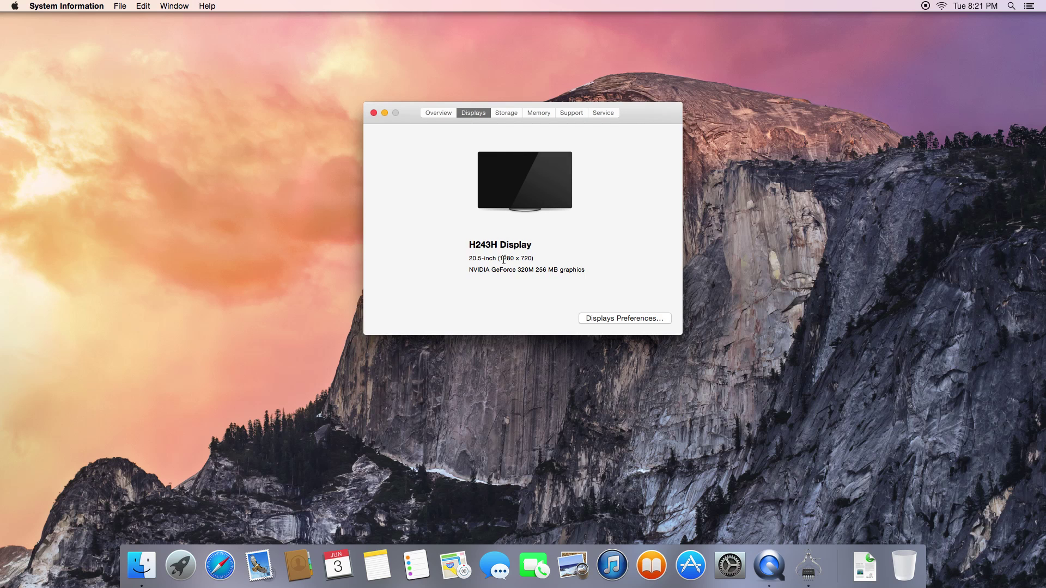
{"action": "left_click_drag", "start_coordinate": [499, 259], "coordinate": [532, 259]}
{"action": "left_click", "coordinate": [535, 258]}
{"action": "left_click_drag", "start_coordinate": [470, 259], "coordinate": [481, 260]}
{"action": "left_click", "coordinate": [482, 260]}
Review the Storage, Memory, Support and Service sections, then close About This Mac
{"action": "left_click", "coordinate": [501, 114]}
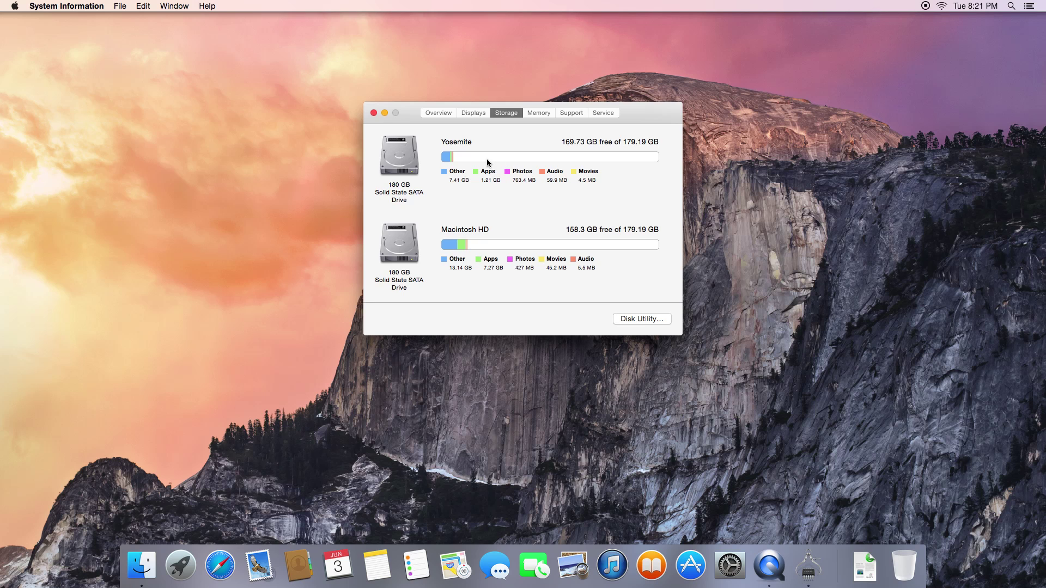
{"action": "left_click", "coordinate": [540, 113]}
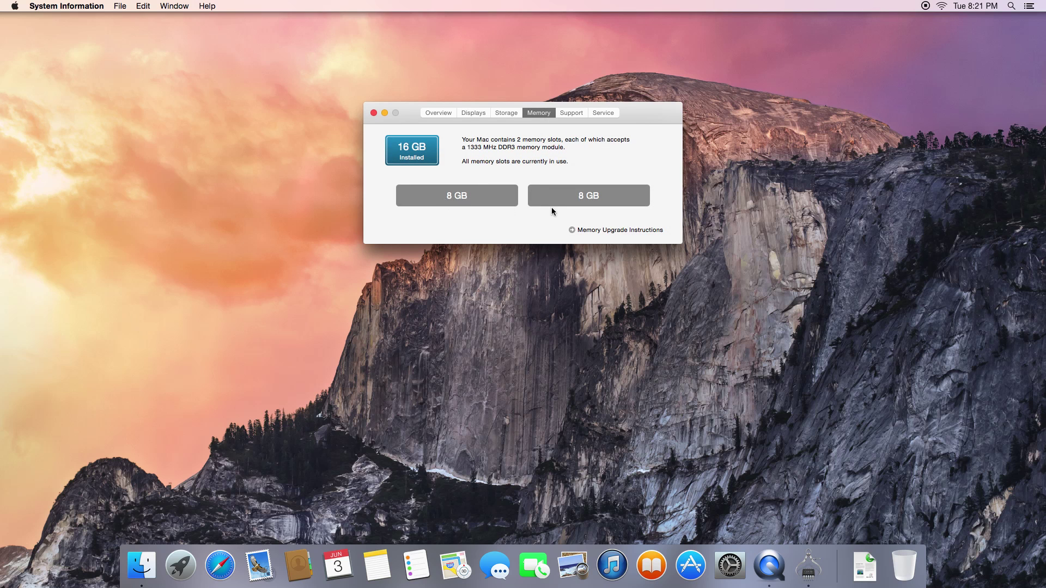
{"action": "left_click", "coordinate": [572, 112]}
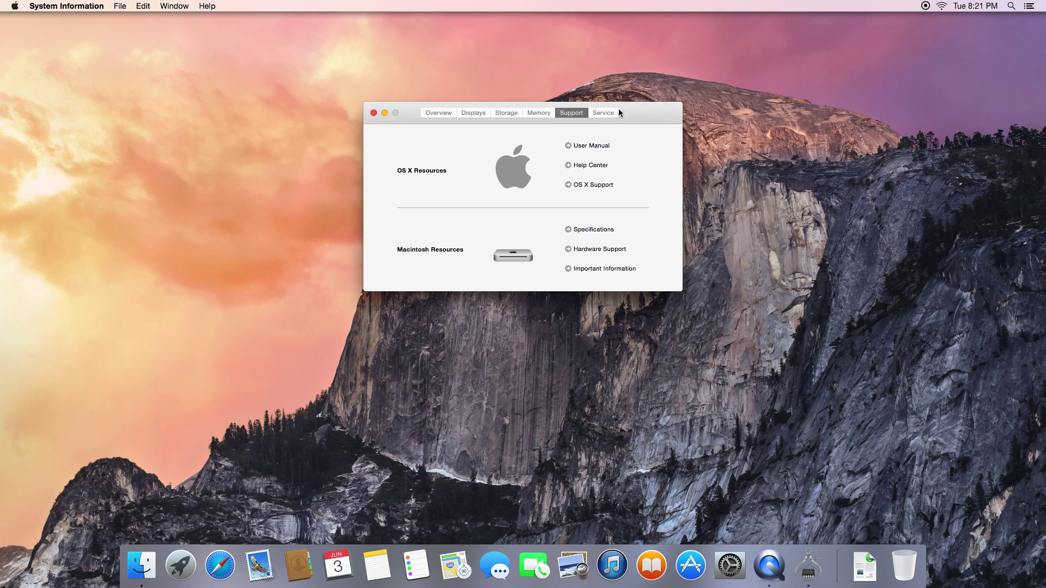
{"action": "left_click", "coordinate": [605, 116]}
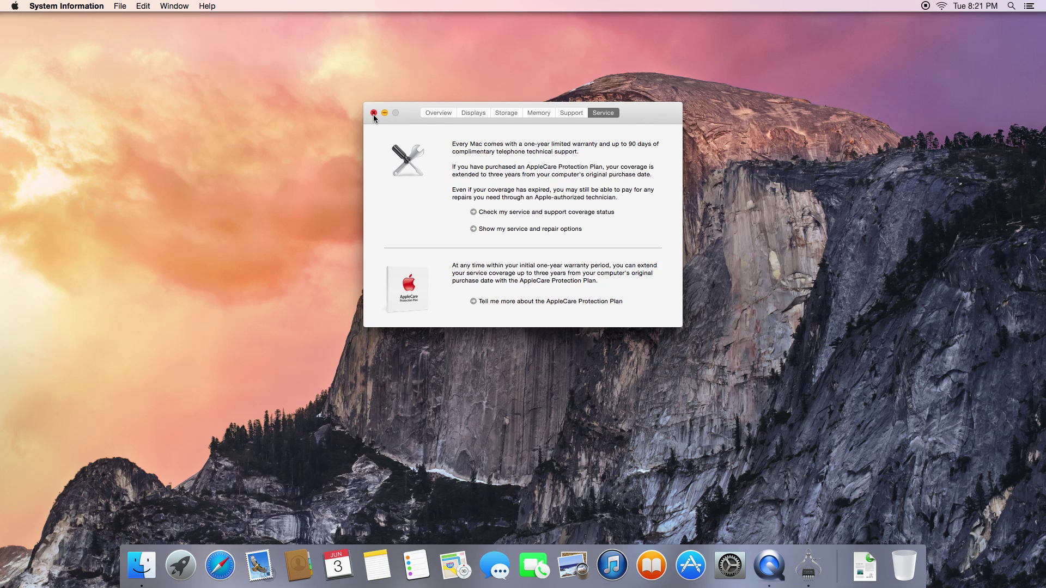
{"action": "left_click", "coordinate": [374, 114]}
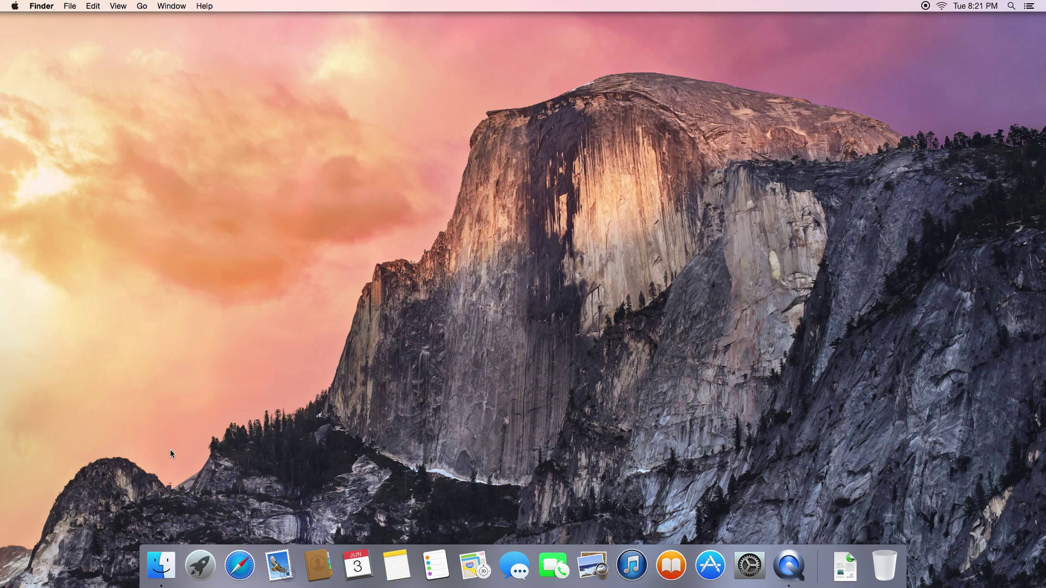
In Launchpad, look inside the Other utilities folder, then launch Calculator
{"action": "left_click", "coordinate": [200, 561]}
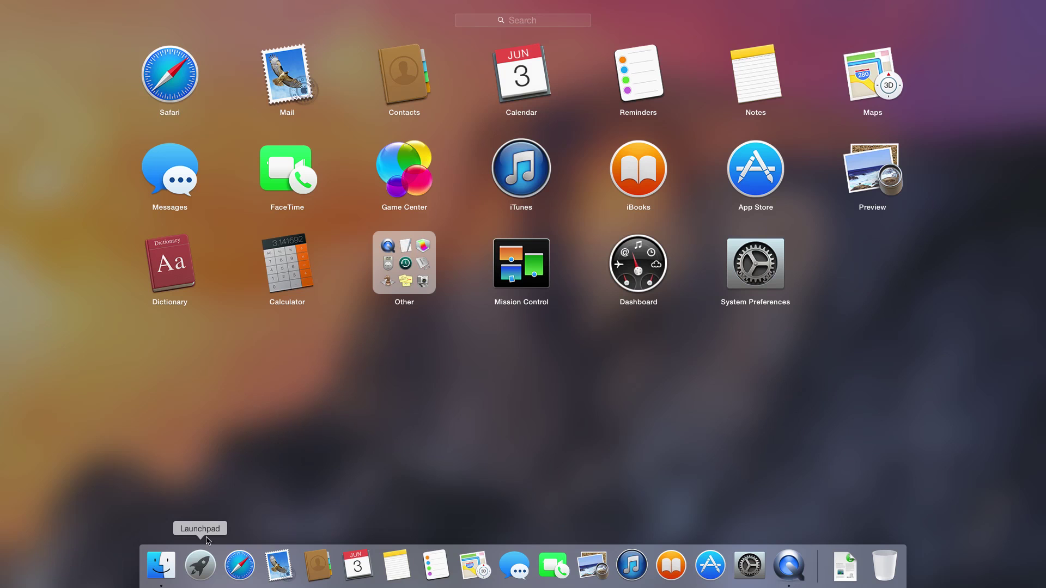
{"action": "left_click", "coordinate": [429, 257]}
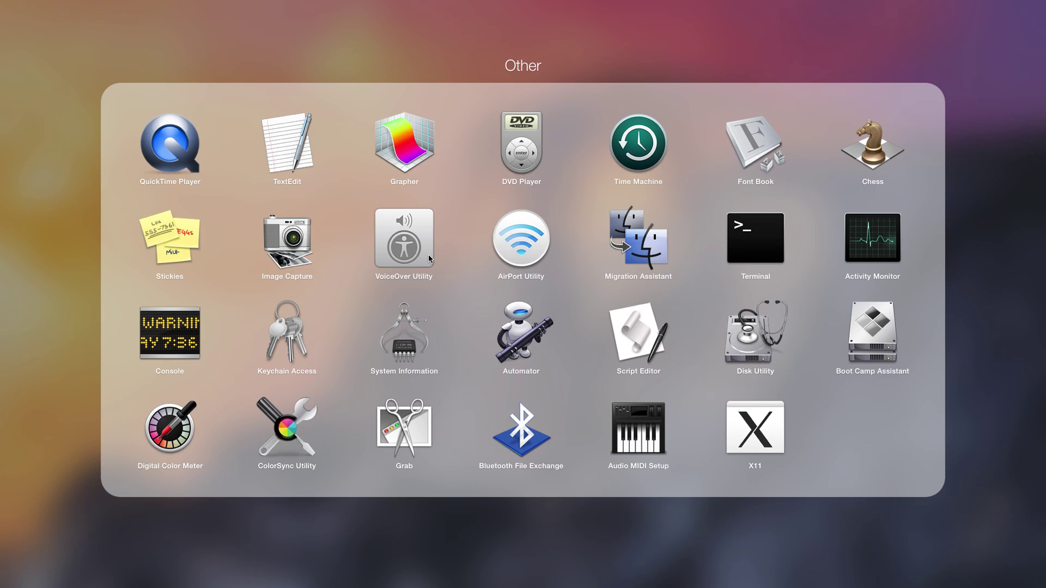
{"action": "left_click", "coordinate": [74, 207]}
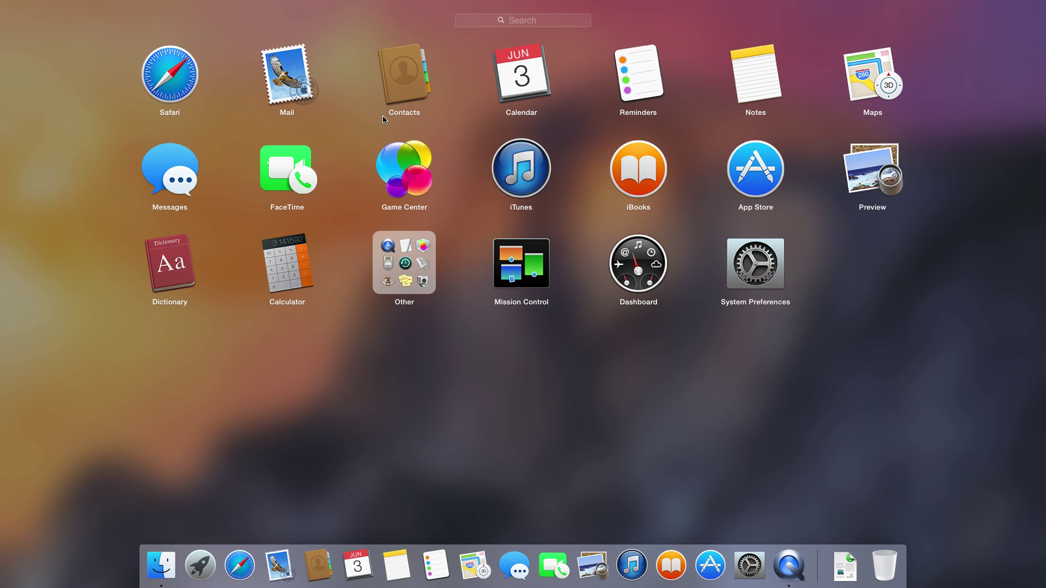
{"action": "left_click", "coordinate": [291, 259]}
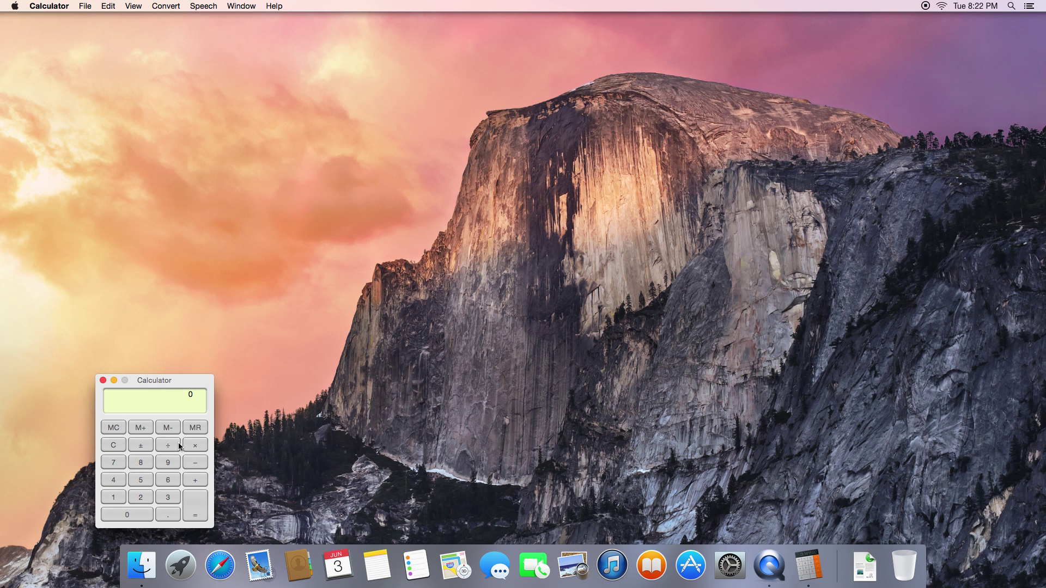
Quit Calculator with Command-Q
{"action": "key", "text": "super+q"}
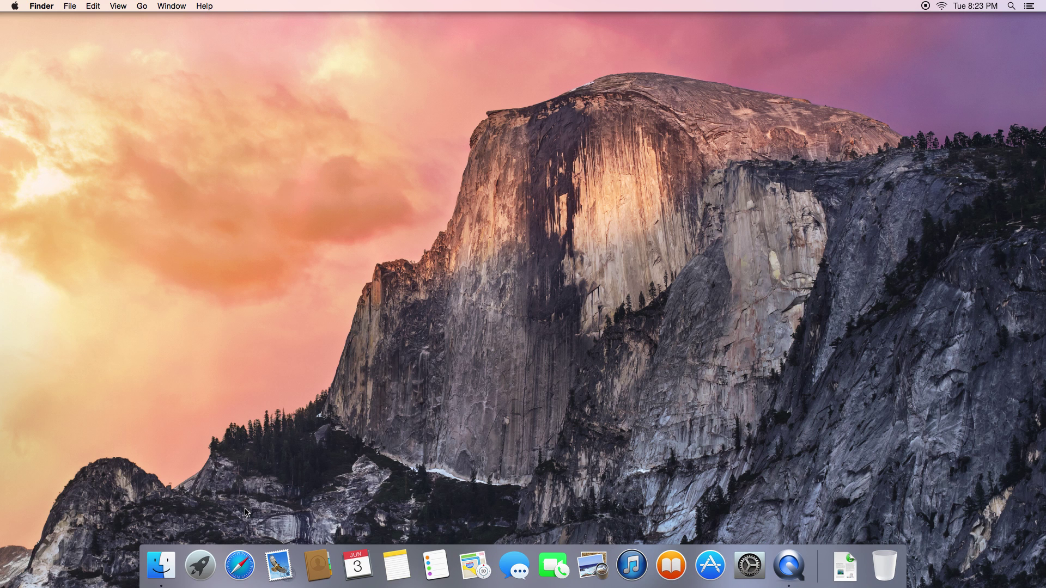
Launch Safari and check its version under About Safari
{"action": "left_click", "coordinate": [240, 567]}
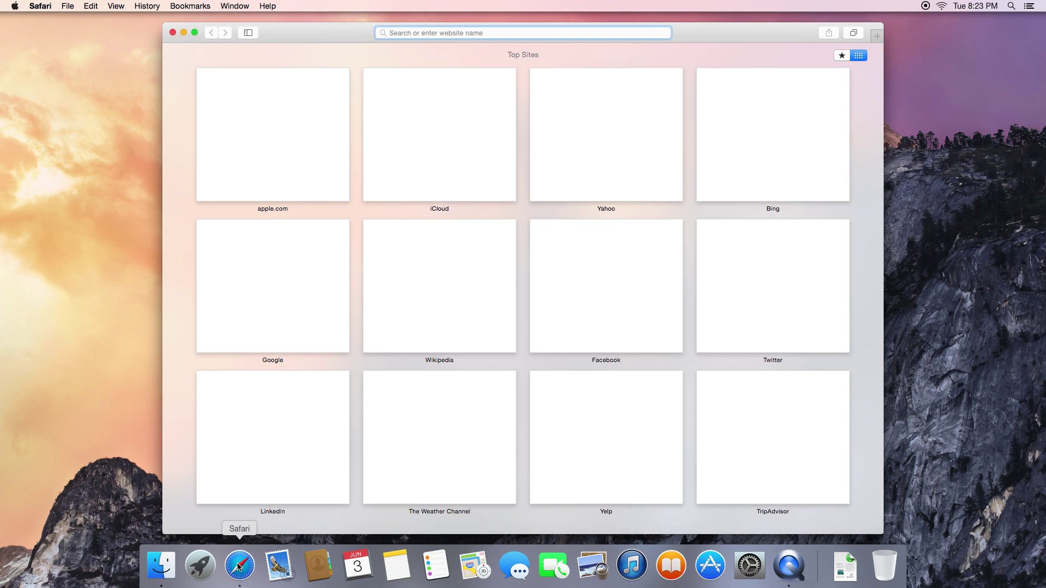
{"action": "left_click", "coordinate": [41, 6]}
{"action": "left_click", "coordinate": [38, 23]}
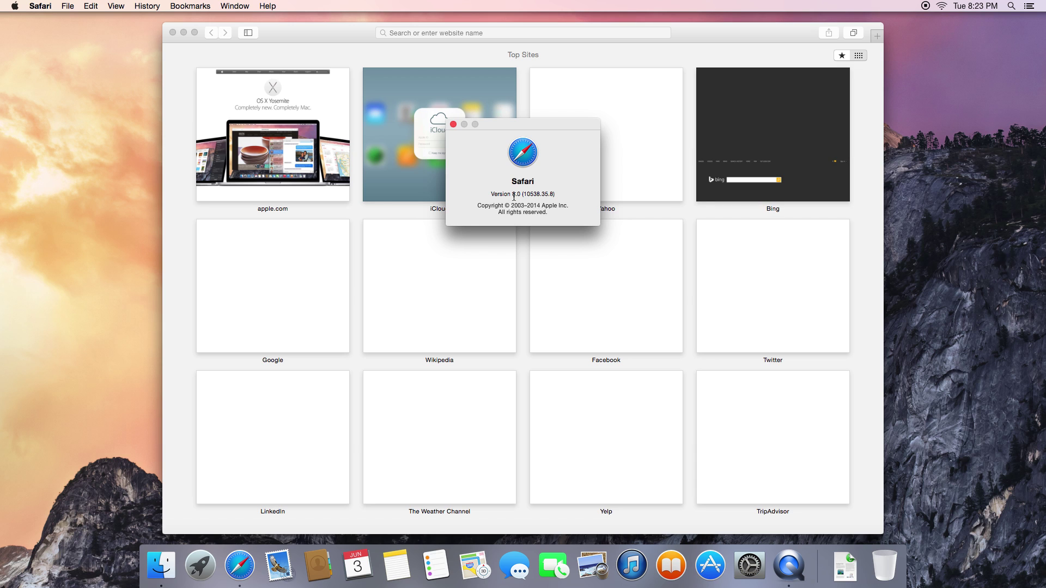
{"action": "left_click", "coordinate": [452, 124]}
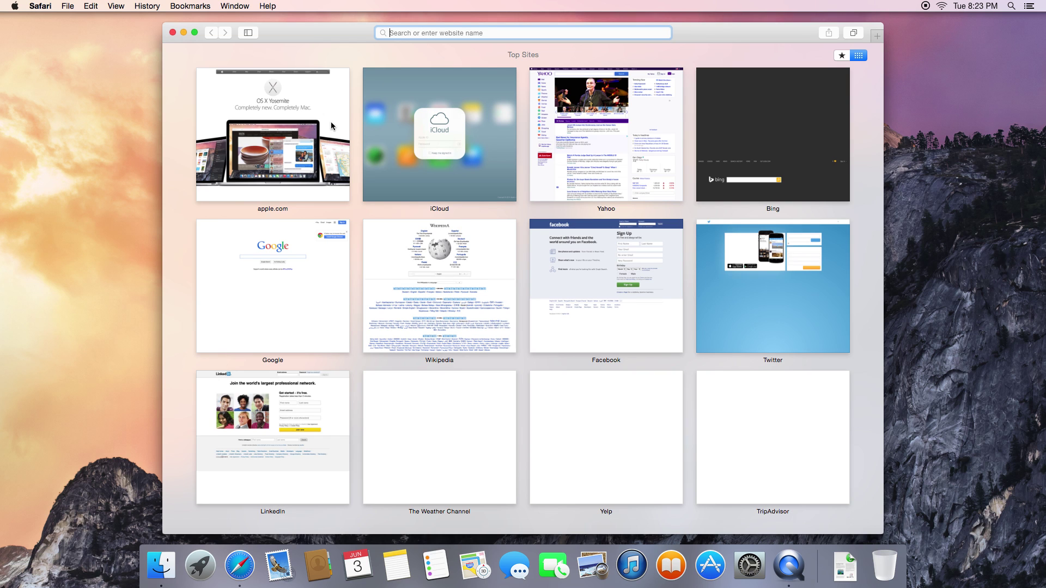
Open Google from the Top Sites grid, then go back to Top Sites
{"action": "mouse_move", "coordinate": [465, 241]}
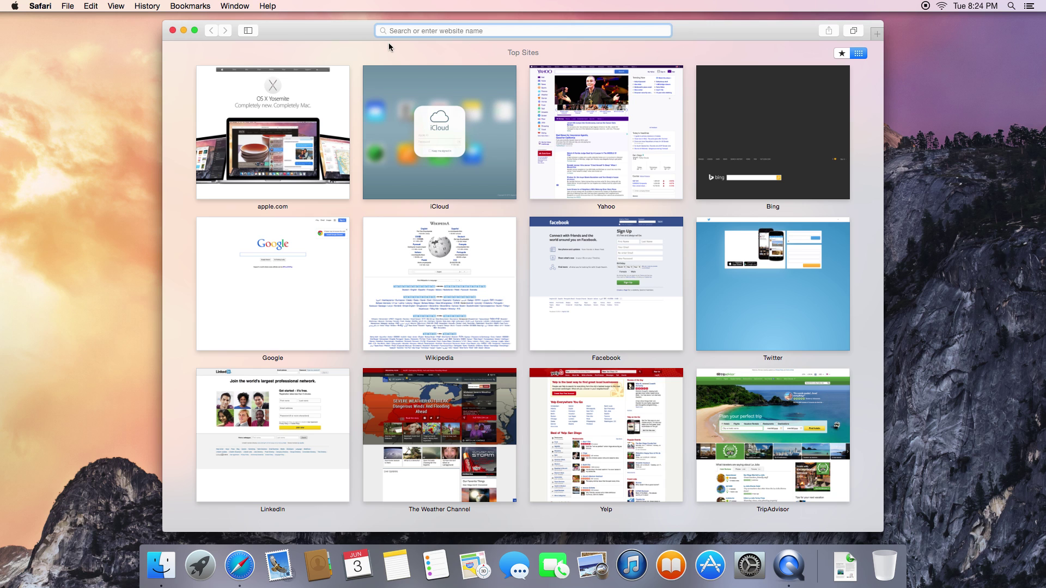
{"action": "left_click", "coordinate": [279, 251]}
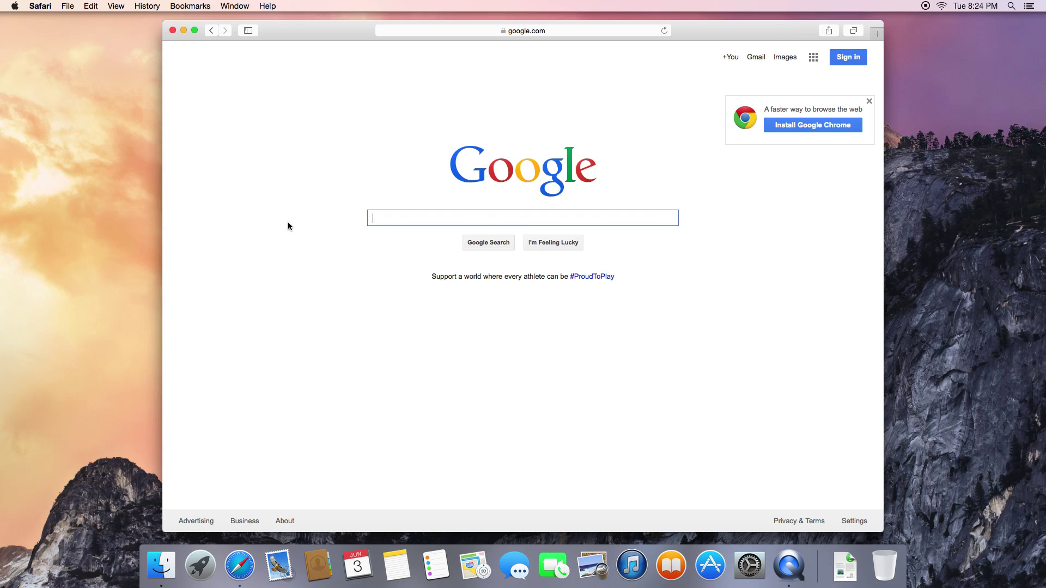
{"action": "key", "text": "super+bracketleft"}
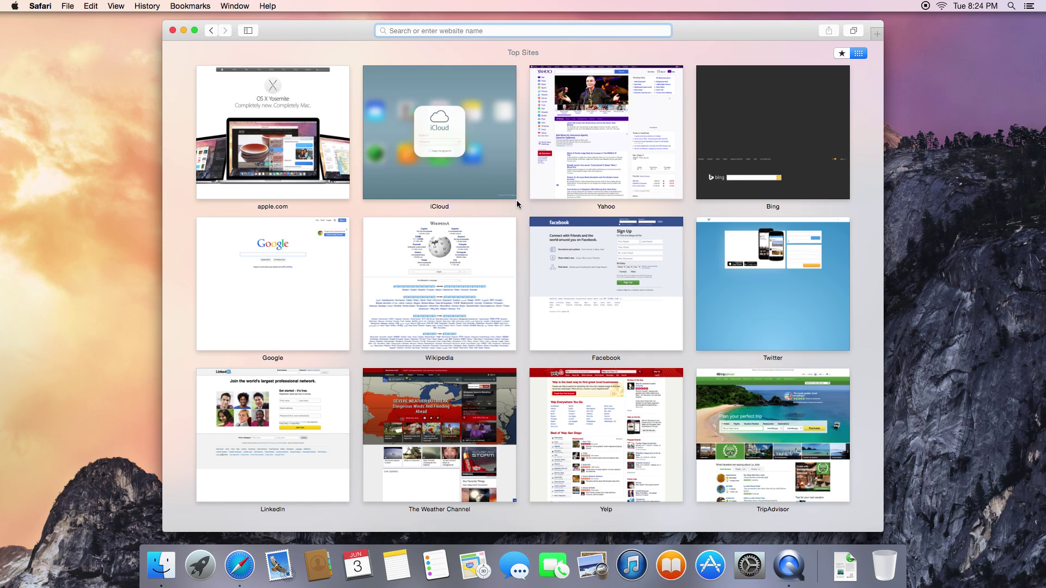
Open apple.com from Top Sites and load google.com in a new tab
{"action": "left_click", "coordinate": [319, 120]}
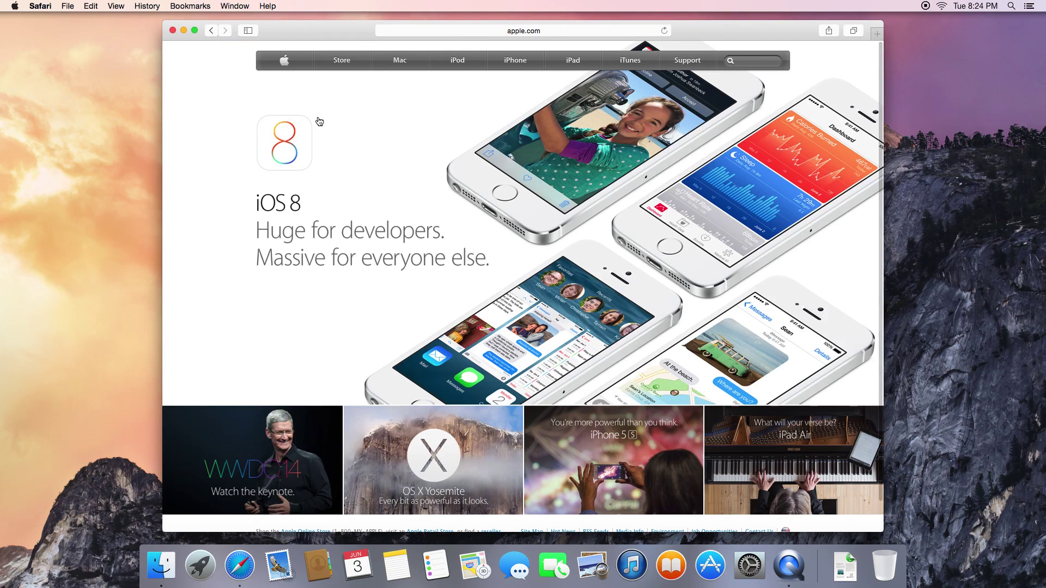
{"action": "key", "text": "super+t"}
{"action": "type", "text": "g"}
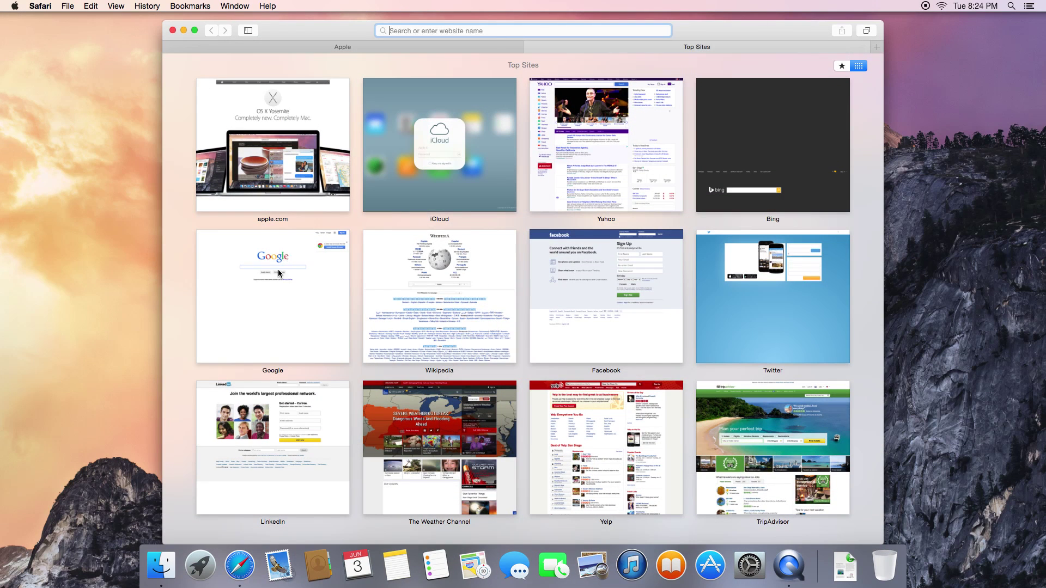
{"action": "key", "text": "Return"}
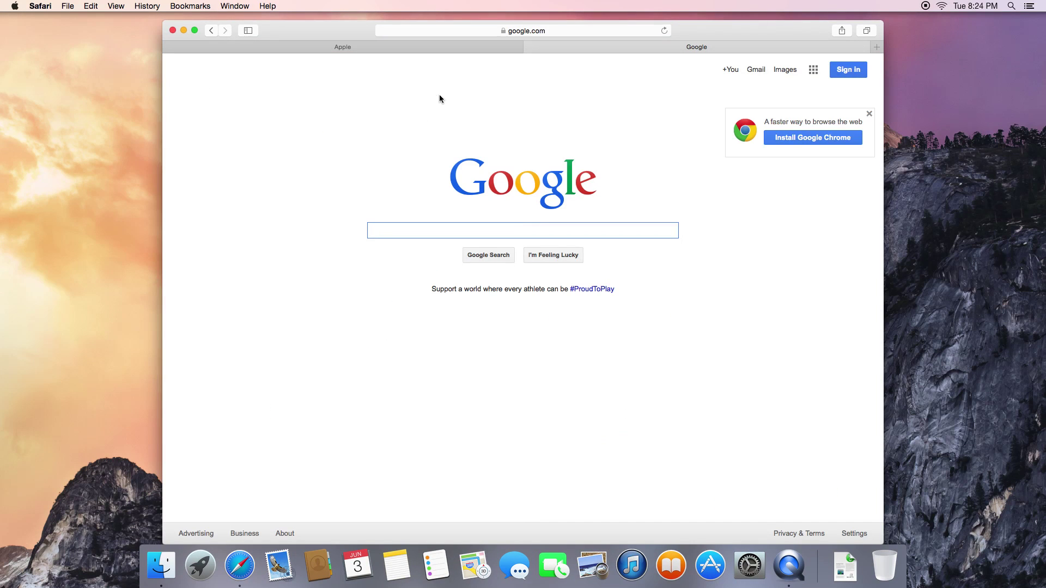
View all tabs, drag the Google tab into its own window, then close that window
{"action": "left_click", "coordinate": [865, 31]}
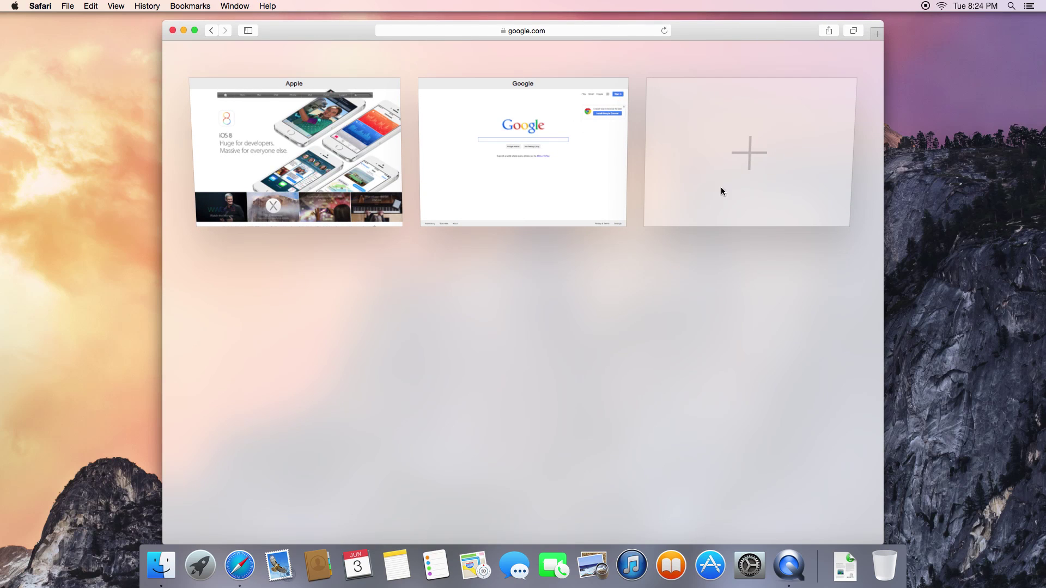
{"action": "left_click", "coordinate": [732, 172]}
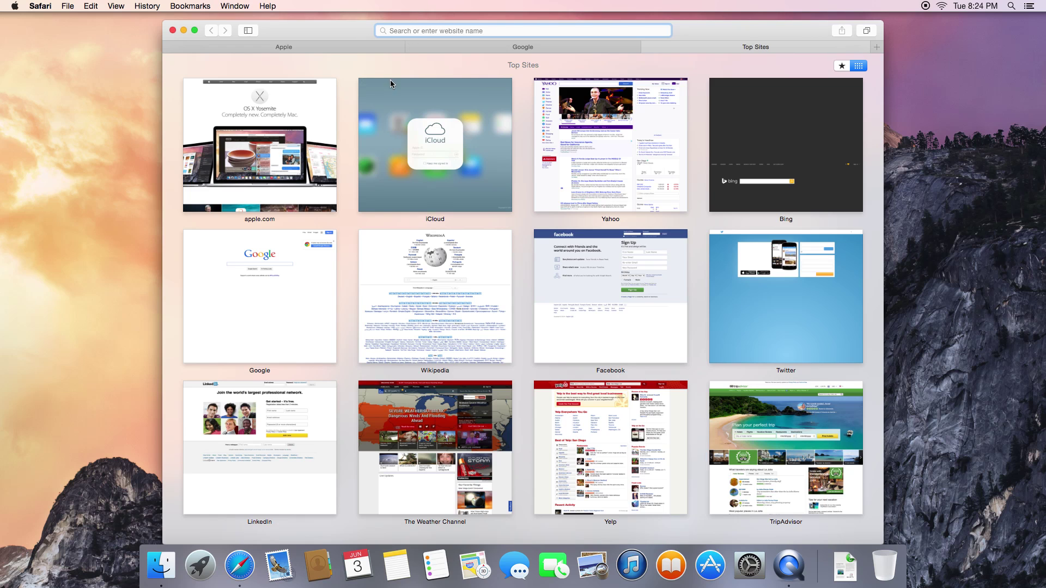
{"action": "left_click_drag", "start_coordinate": [584, 48], "coordinate": [555, 175]}
{"action": "key", "text": "super+w"}
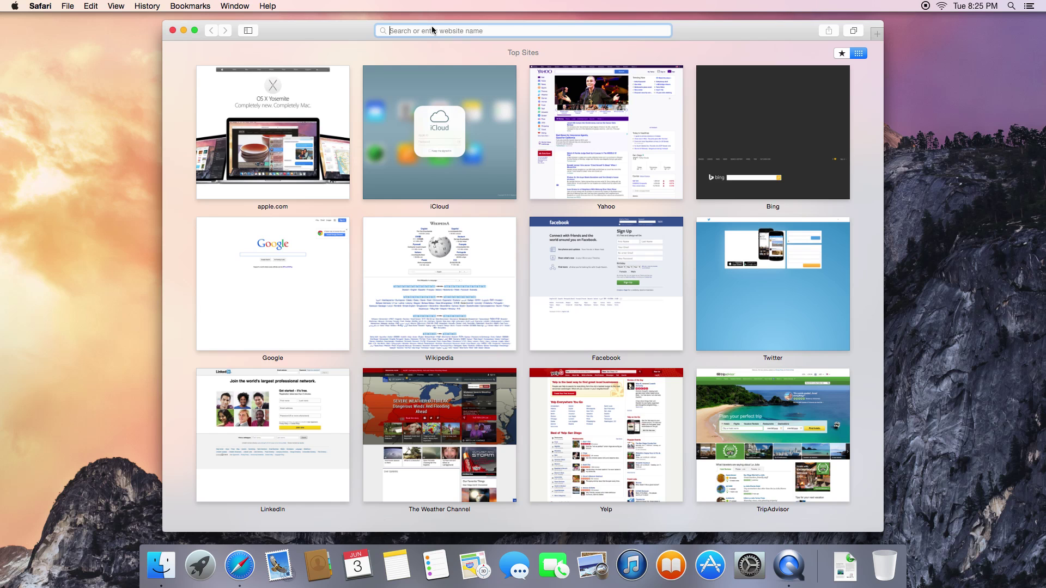
{"action": "left_click", "coordinate": [1012, 6]}
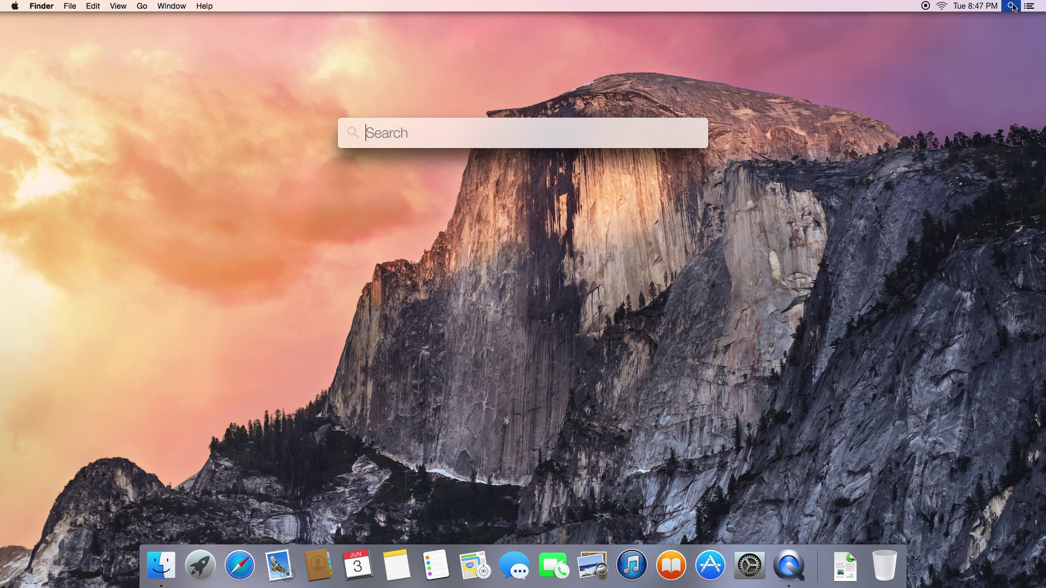
Search Spotlight for 'apple', preview the Apple Inc. contact card, then open apple.com in Safari
{"action": "type", "text": "apple"}
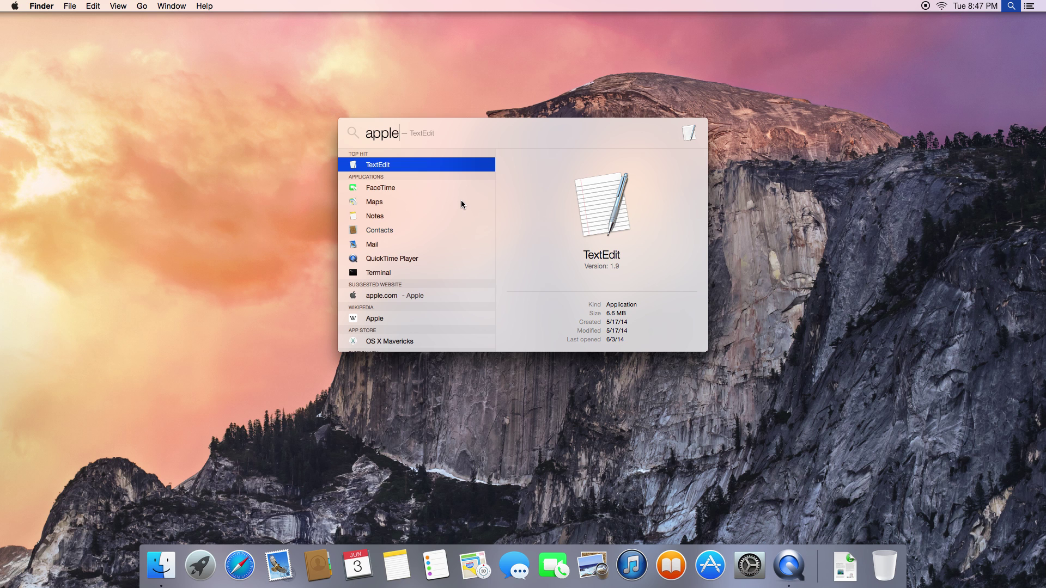
{"action": "left_click", "coordinate": [464, 294]}
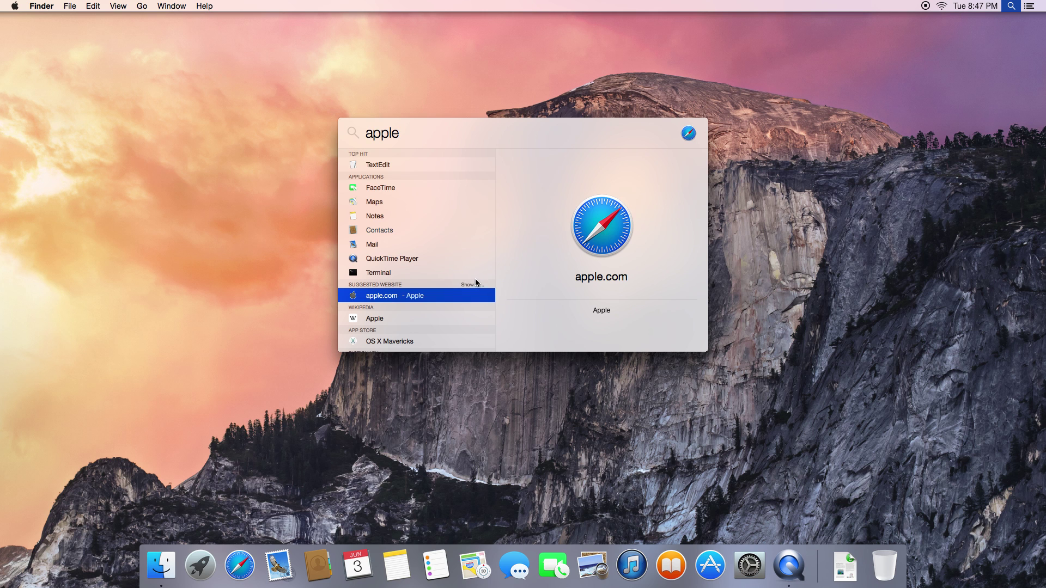
{"action": "scroll", "coordinate": [474, 280], "scroll_direction": "down", "scroll_amount": 5}
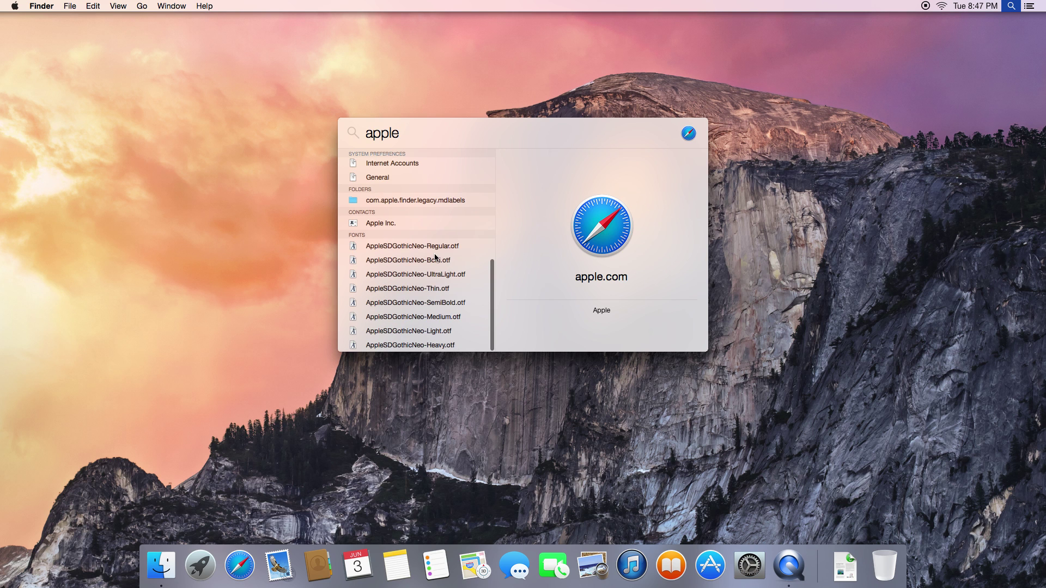
{"action": "left_click", "coordinate": [430, 226]}
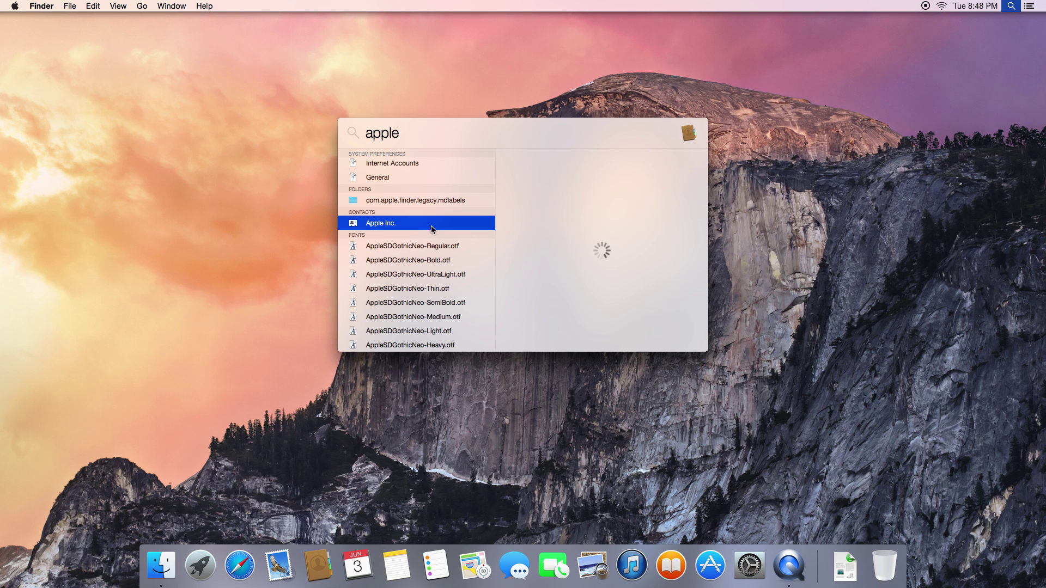
{"action": "scroll", "coordinate": [432, 226], "scroll_direction": "up", "scroll_amount": 10}
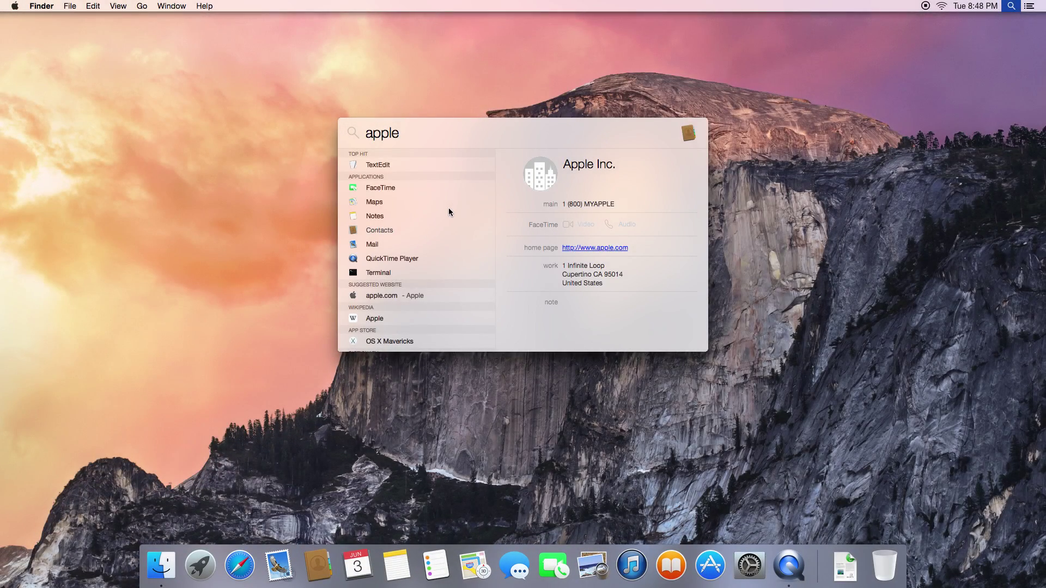
{"action": "left_click", "coordinate": [419, 295]}
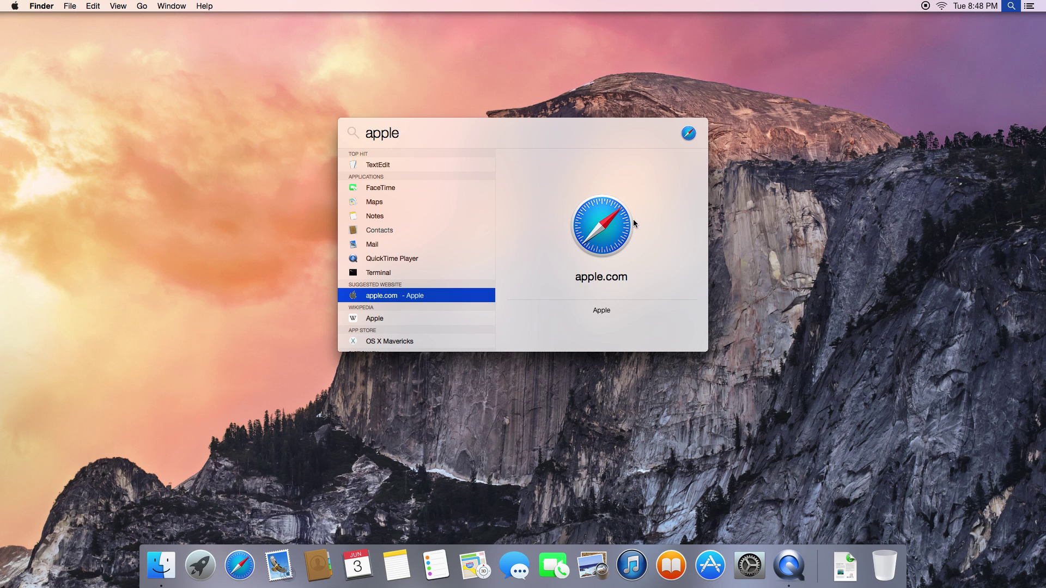
{"action": "key", "text": "Return"}
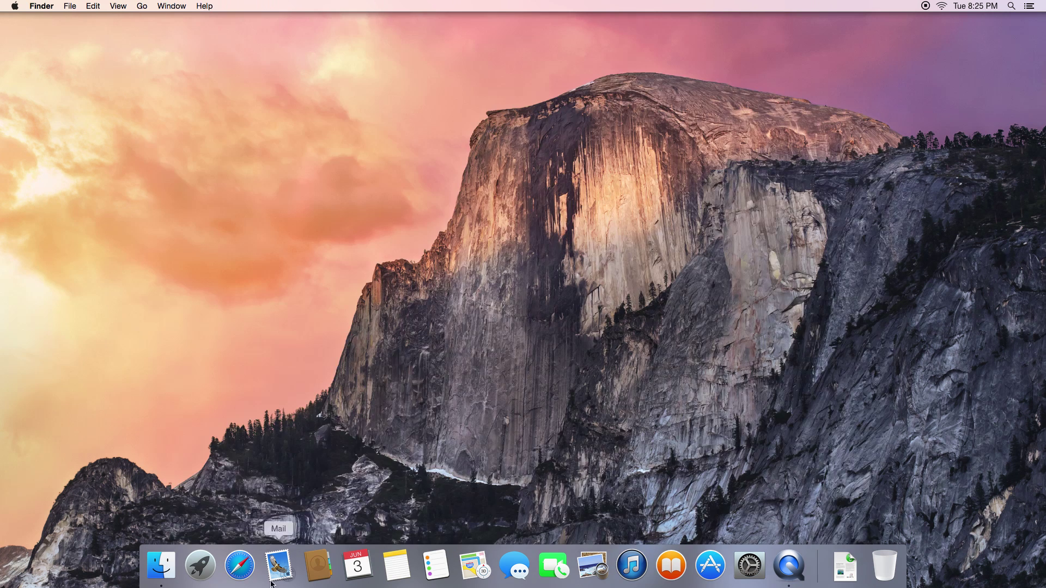
Launch Mail to see its account types and browse its File, Window and Help menus
{"action": "left_click", "coordinate": [272, 581]}
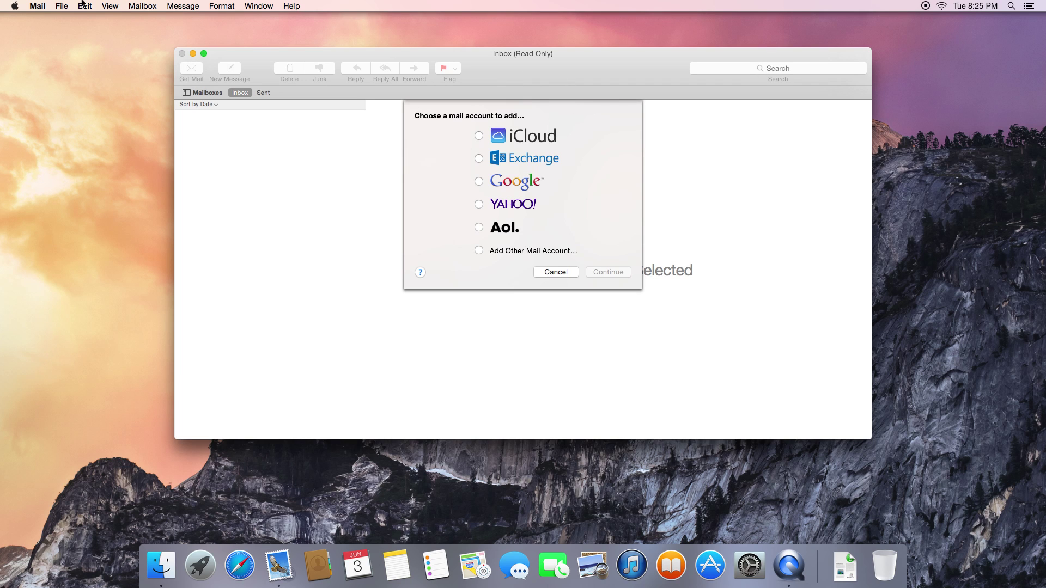
{"action": "left_click", "coordinate": [62, 6]}
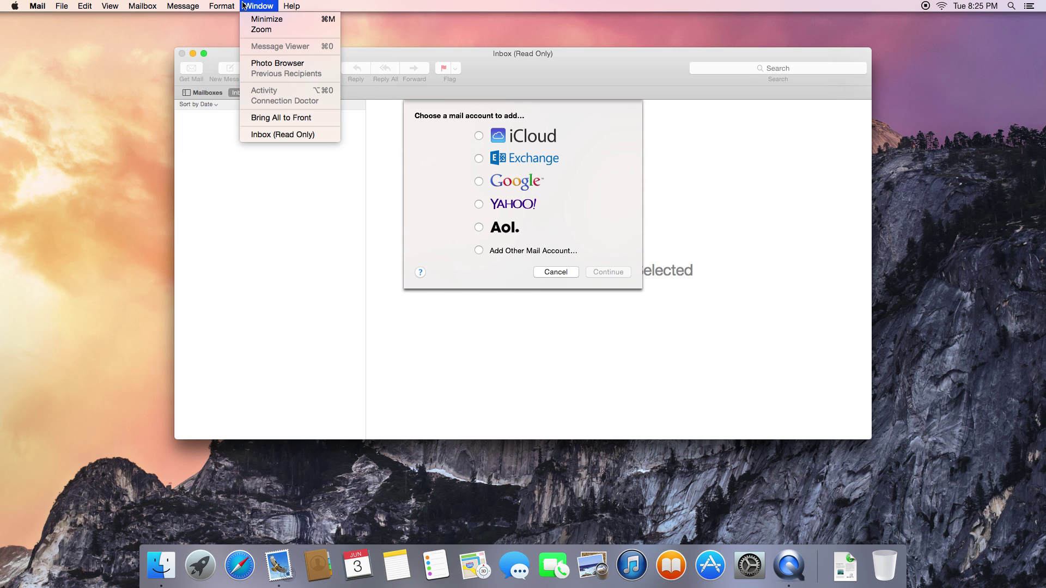
{"action": "mouse_move", "coordinate": [290, 4]}
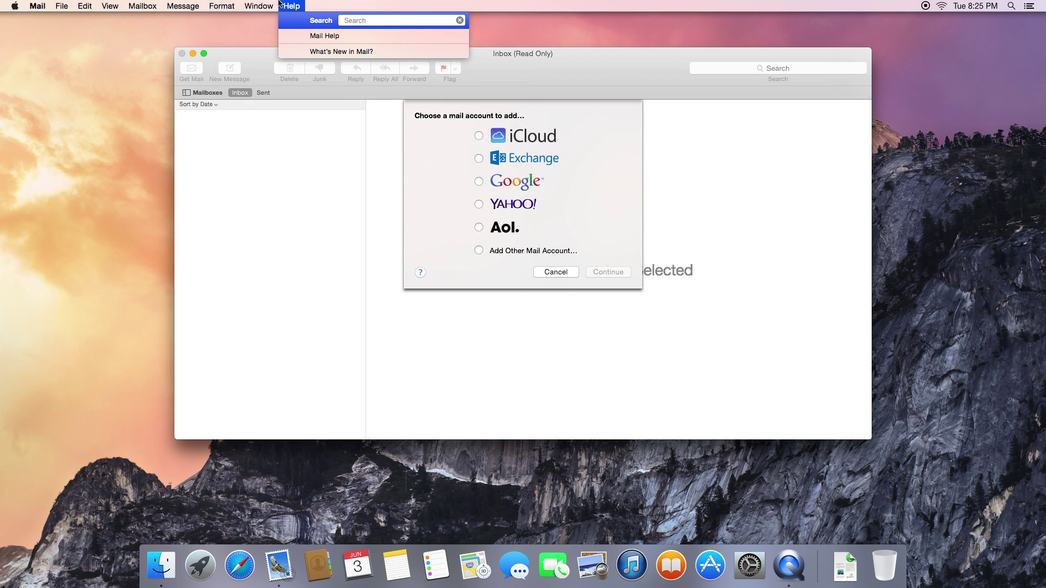
{"action": "mouse_move", "coordinate": [169, 6]}
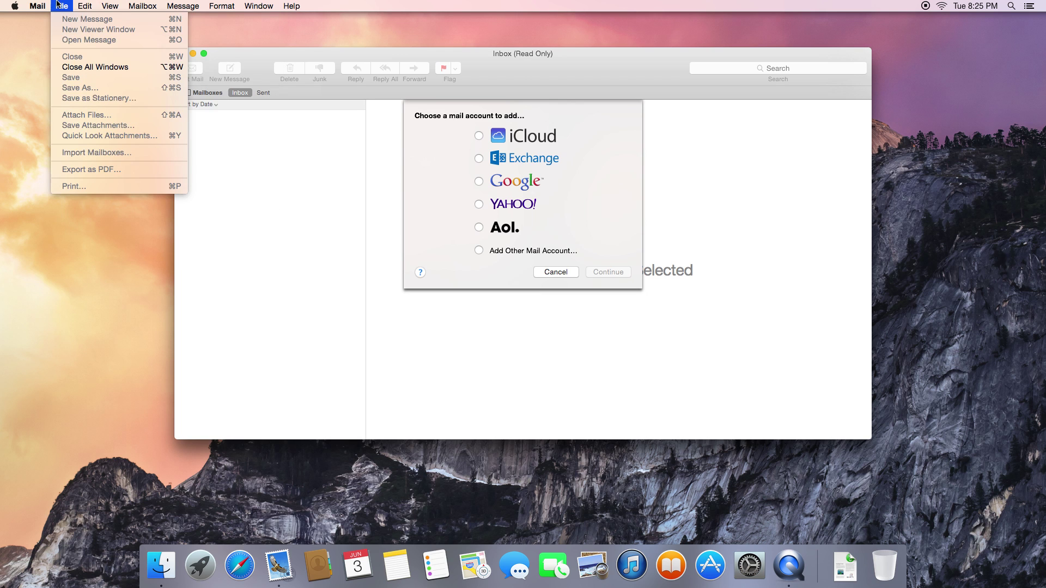
{"action": "mouse_move", "coordinate": [125, 4]}
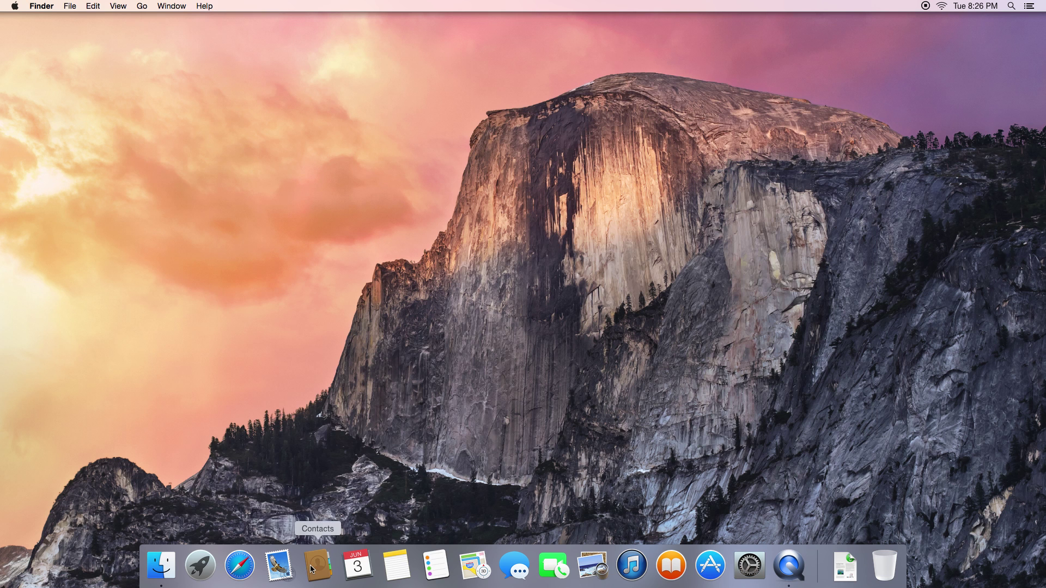
{"action": "left_click", "coordinate": [309, 569]}
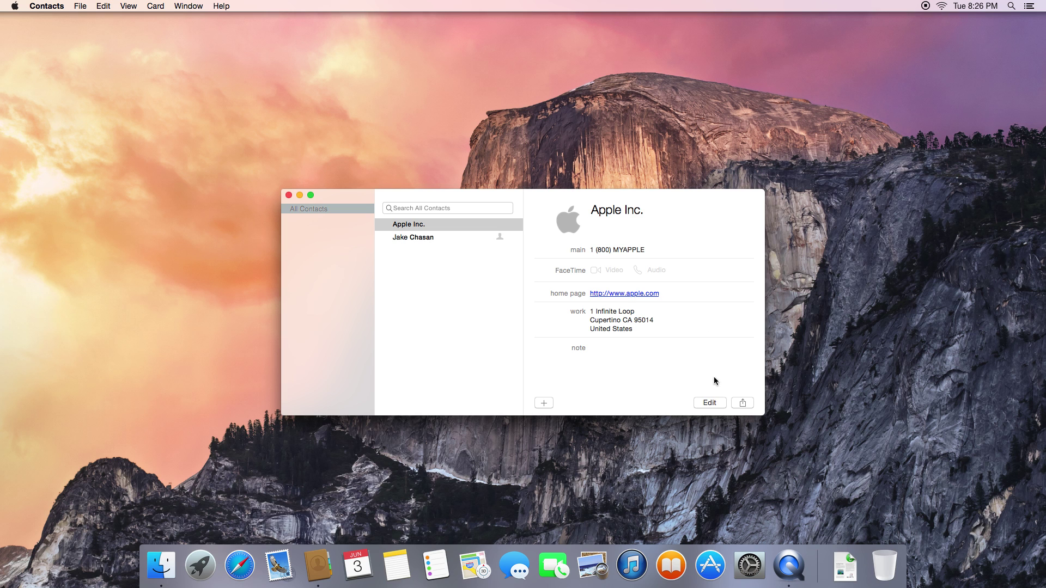
Open the Apple Inc. card's share-menu extension settings, then quit Contacts
{"action": "left_click", "coordinate": [743, 403]}
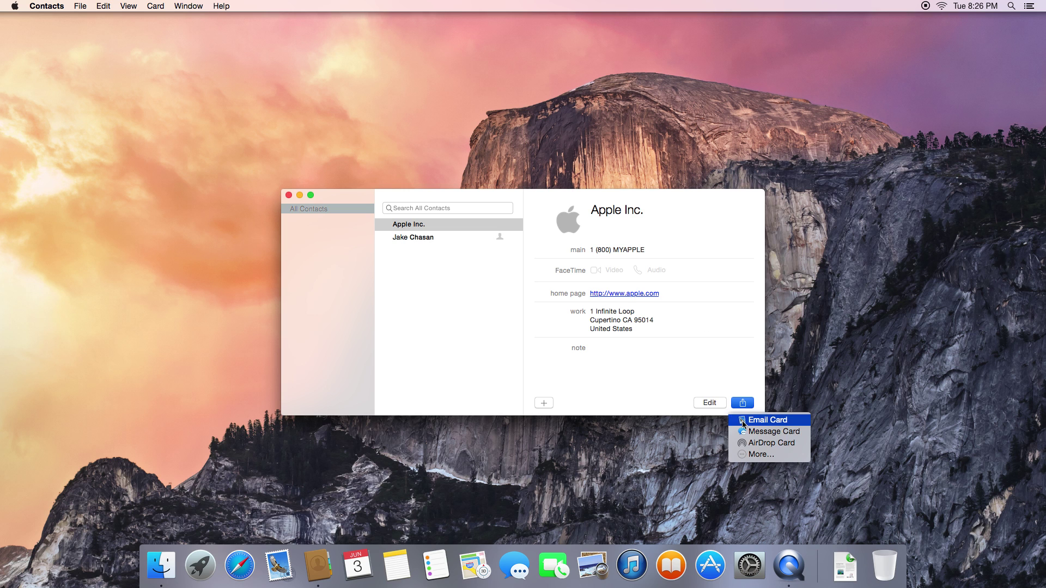
{"action": "left_click", "coordinate": [759, 456]}
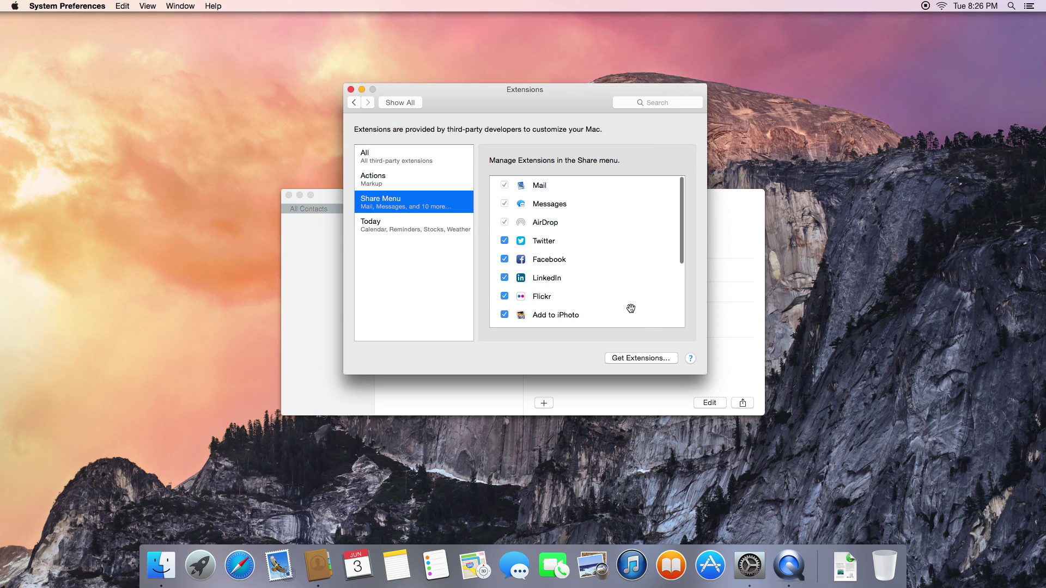
{"action": "key", "text": "super+q"}
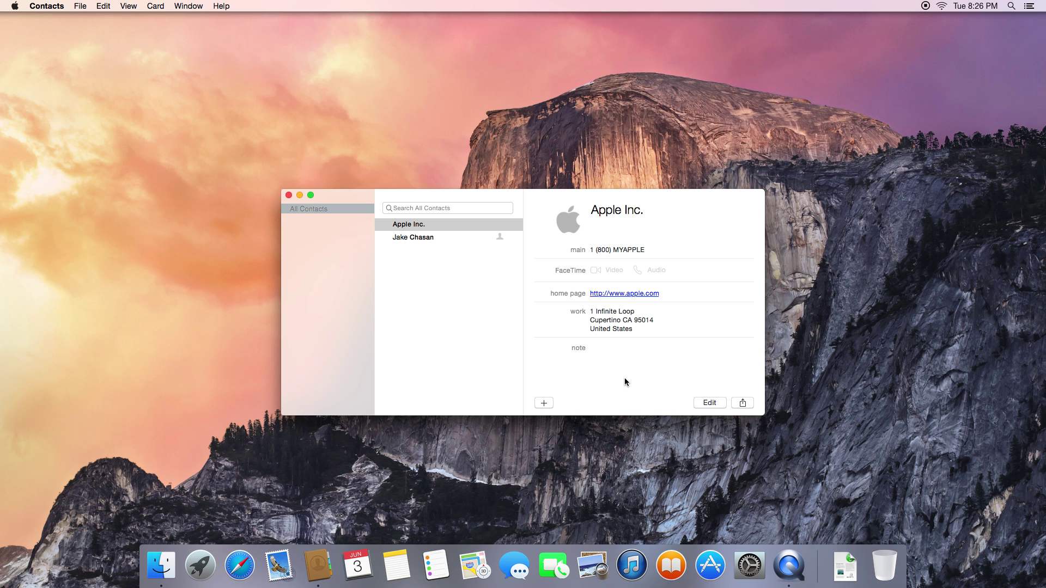
{"action": "key", "text": "super+q"}
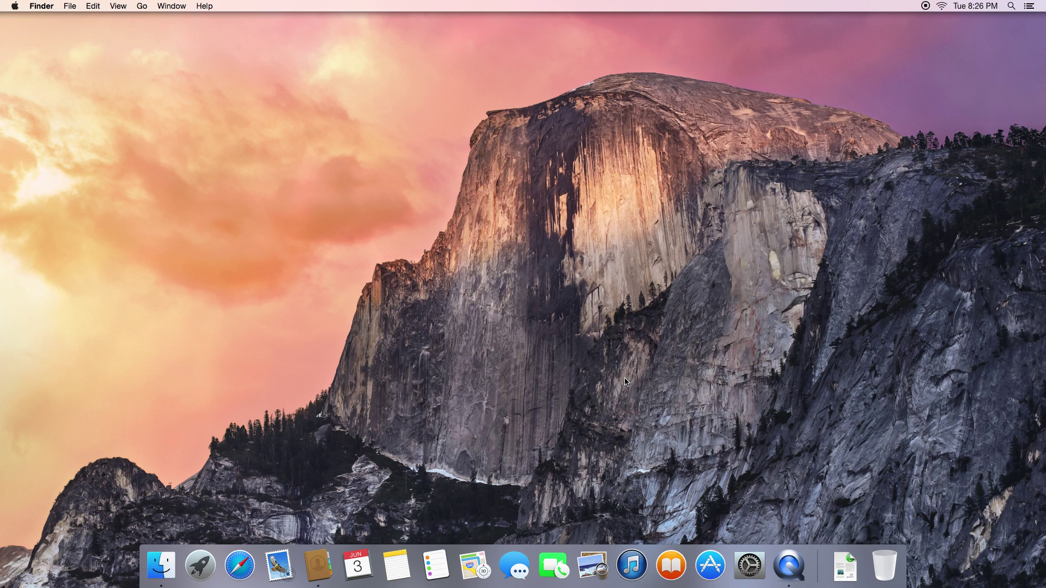
Open Calendar, scroll the June 2014 month view down a week, then hide Calendar
{"action": "left_click", "coordinate": [363, 558]}
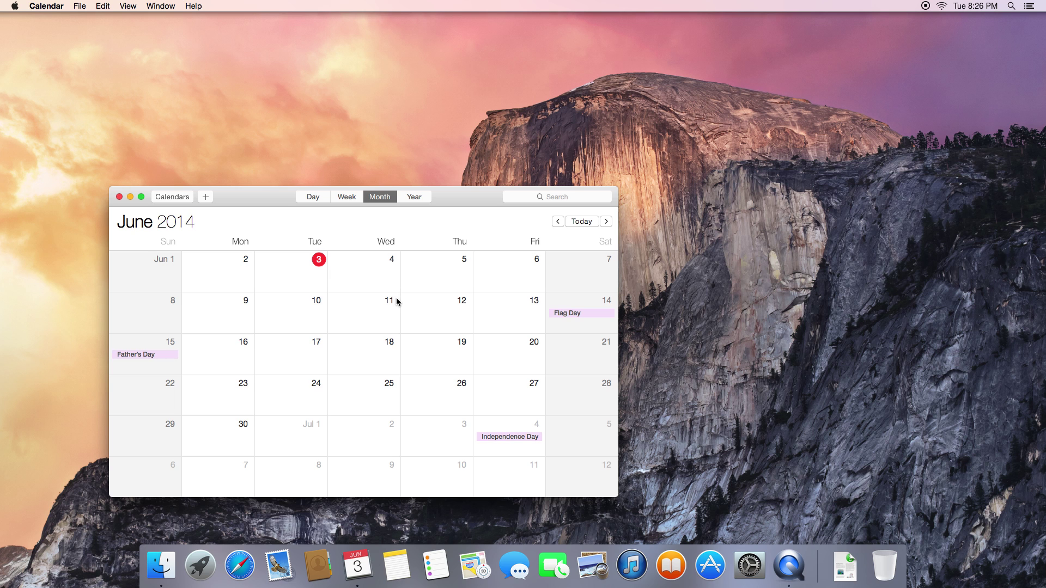
{"action": "scroll", "coordinate": [408, 309], "scroll_direction": "down", "scroll_amount": 1}
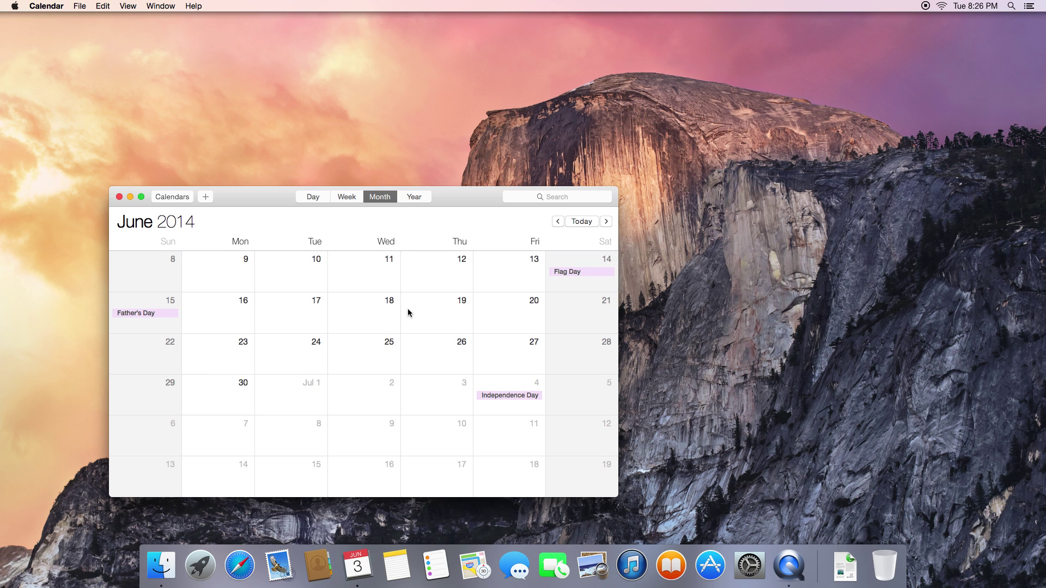
{"action": "key", "text": "super+h"}
{"action": "left_click", "coordinate": [407, 564]}
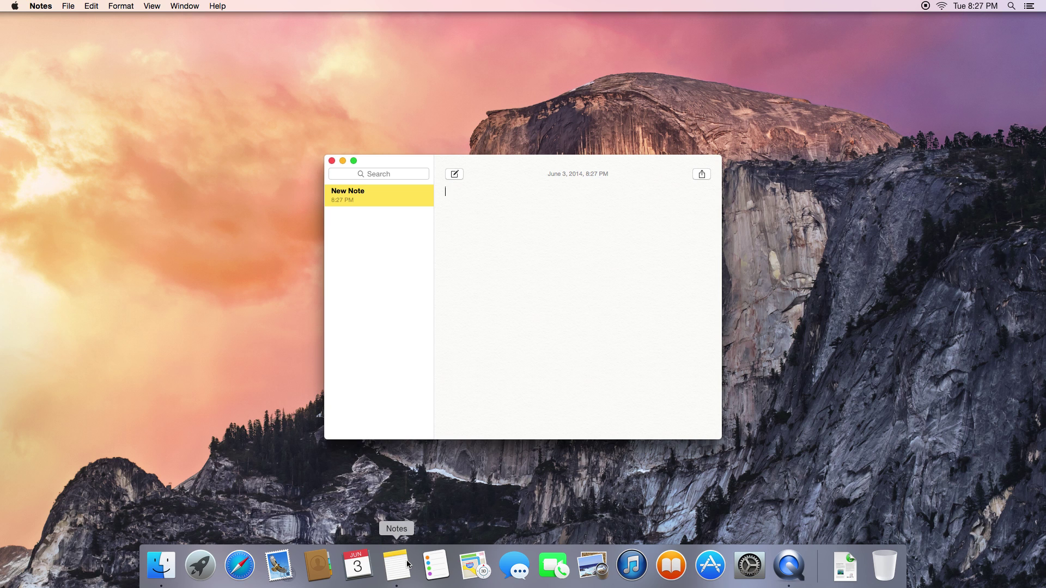
Write 'This is notes, this is a new version of' in a new note, glance at Share, and quit Notes
{"action": "type", "text": "This is notes"}
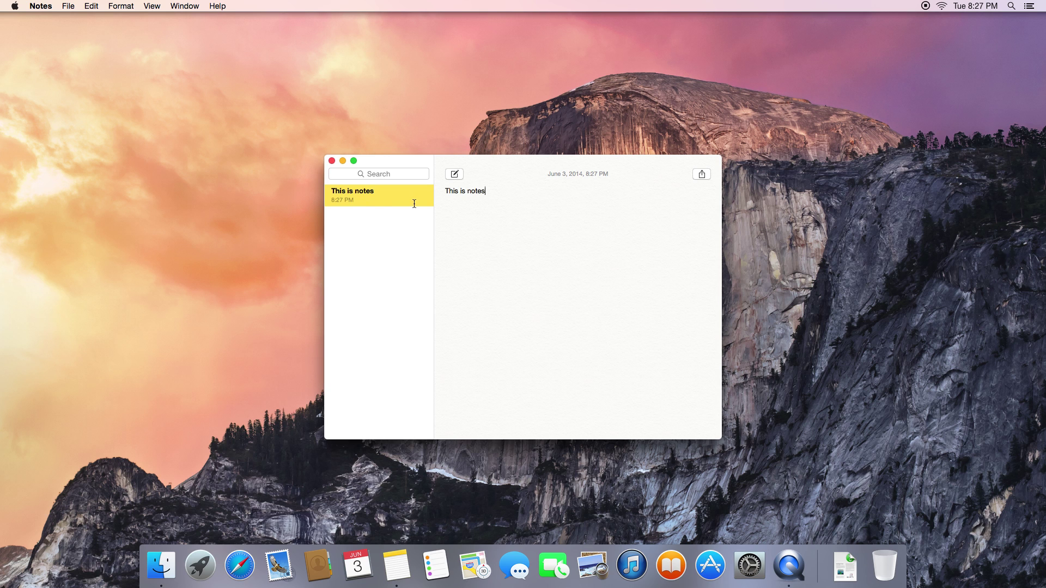
{"action": "type", "text": ", this is a new version of"}
{"action": "left_click", "coordinate": [701, 176]}
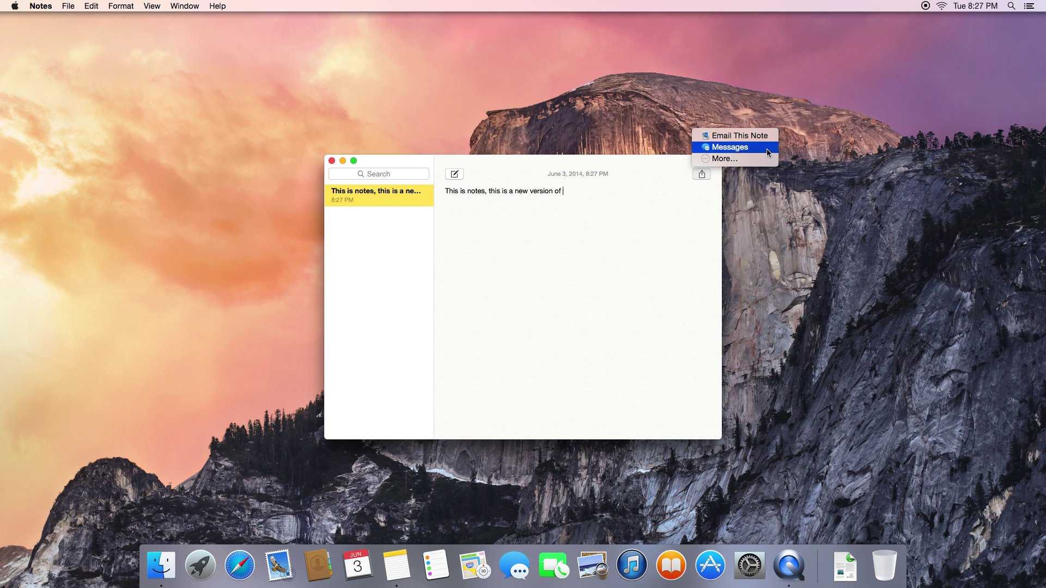
{"action": "left_click", "coordinate": [600, 218]}
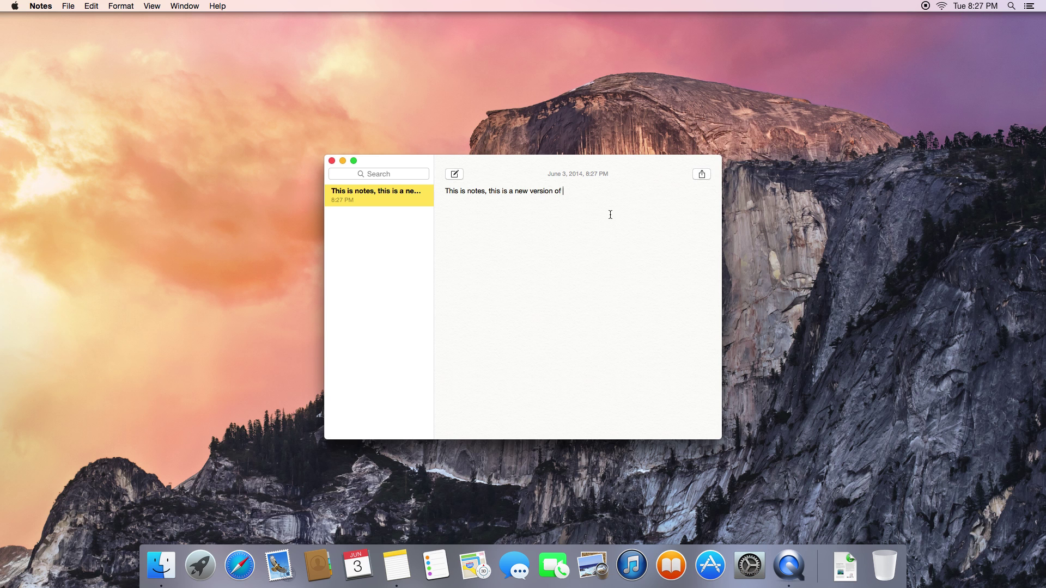
{"action": "key", "text": "super+q"}
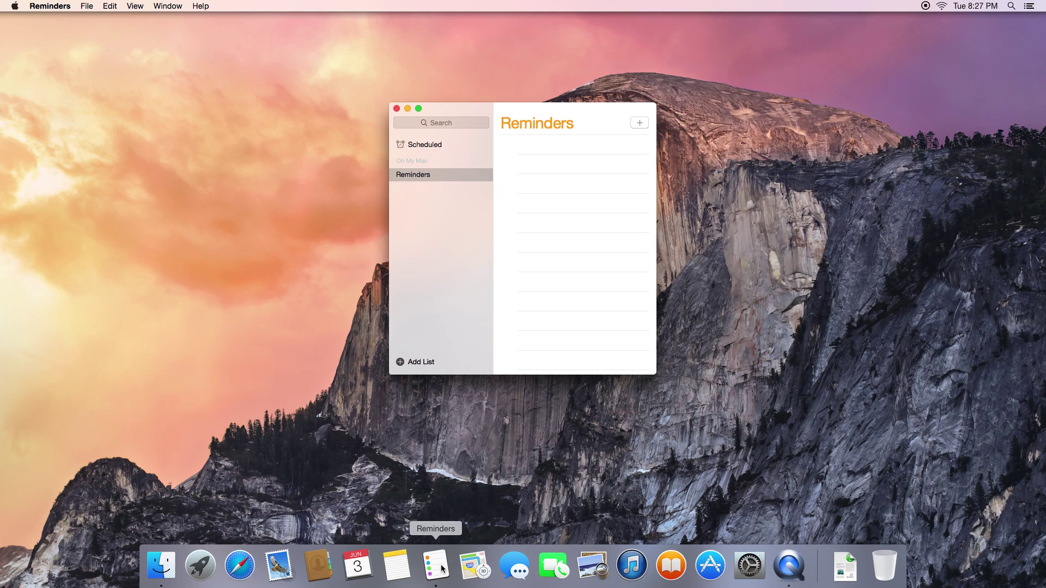
Quit Reminders and launch Maps from the Dock
{"action": "key", "text": "super+q"}
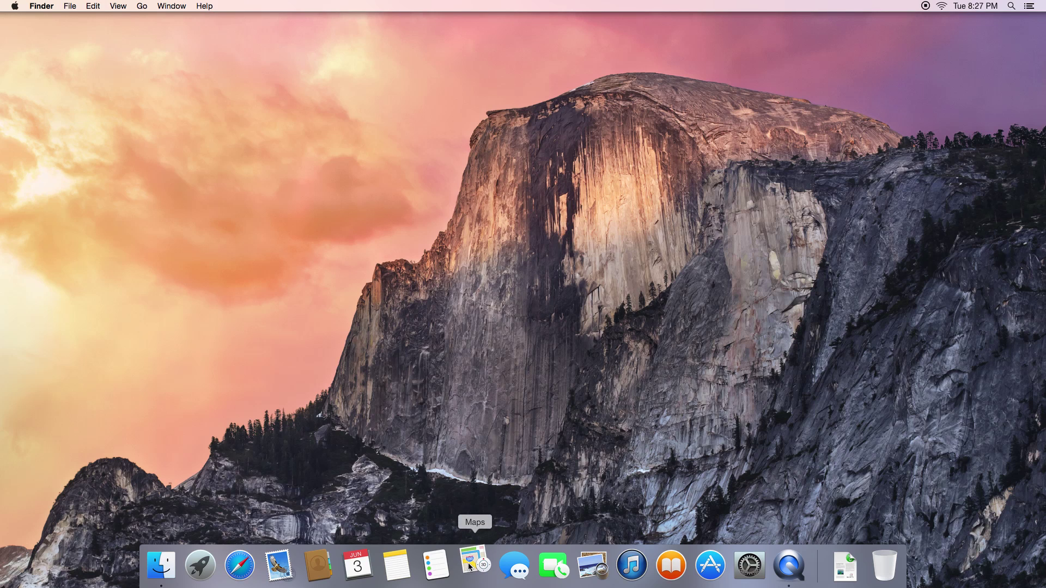
{"action": "left_click", "coordinate": [469, 566]}
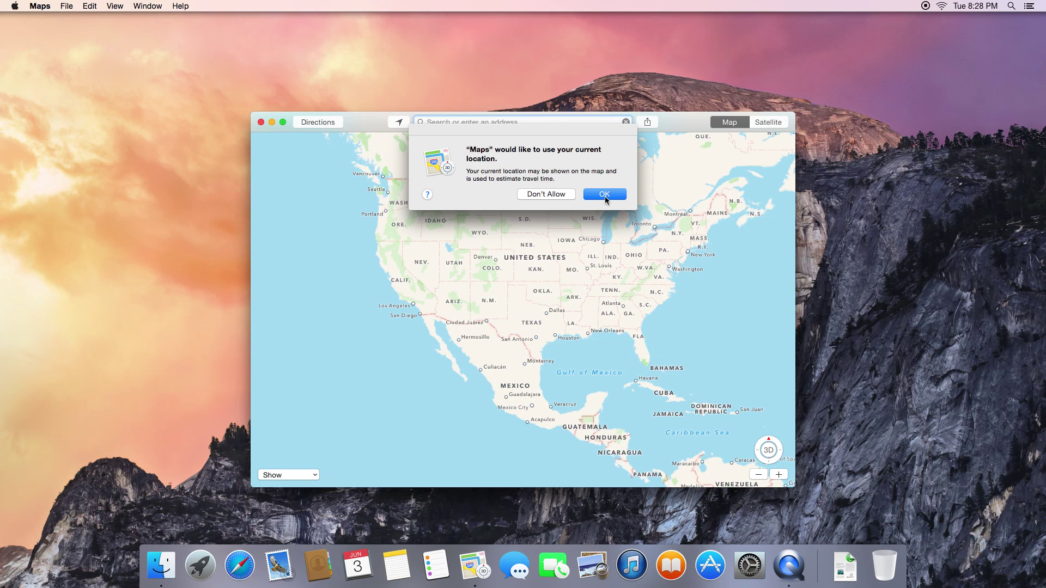
Bring up help for Maps' current-location permission prompt
{"action": "left_click", "coordinate": [427, 195]}
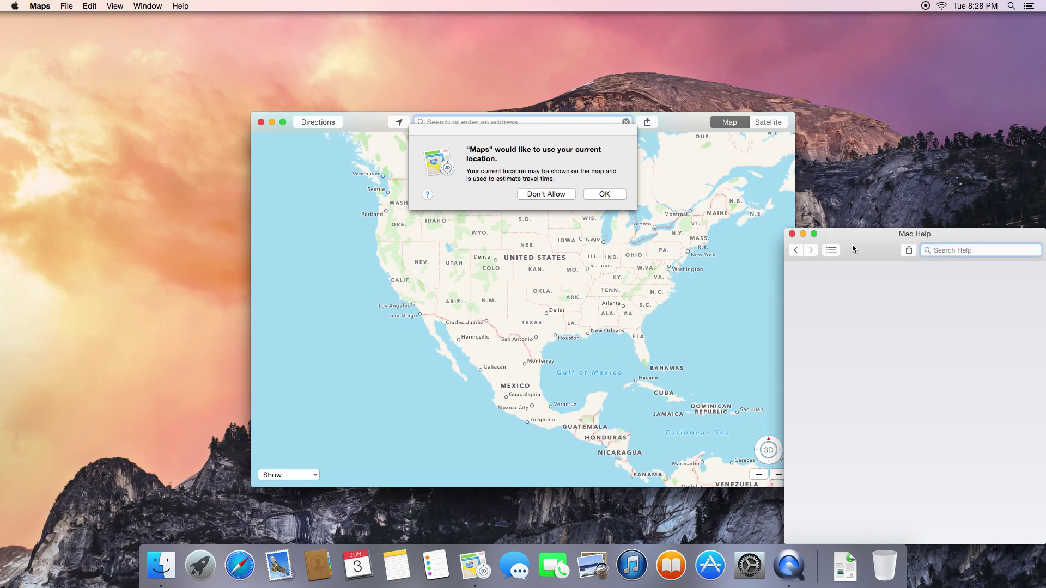
Scroll through the current-location help article and try its sharing options
{"action": "scroll", "coordinate": [853, 332], "scroll_direction": "down", "scroll_amount": 5}
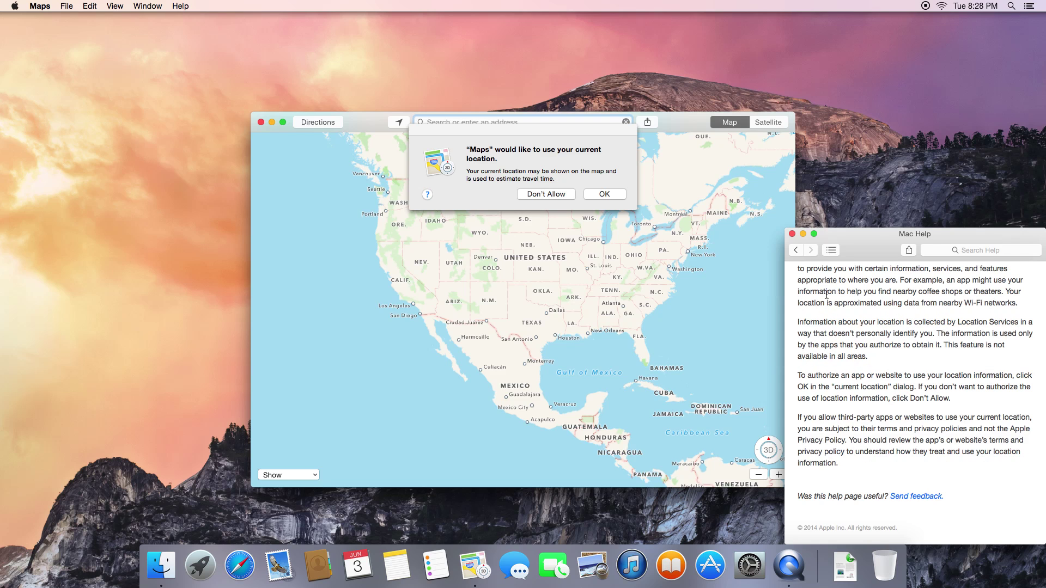
{"action": "scroll", "coordinate": [825, 289], "scroll_direction": "up", "scroll_amount": 3}
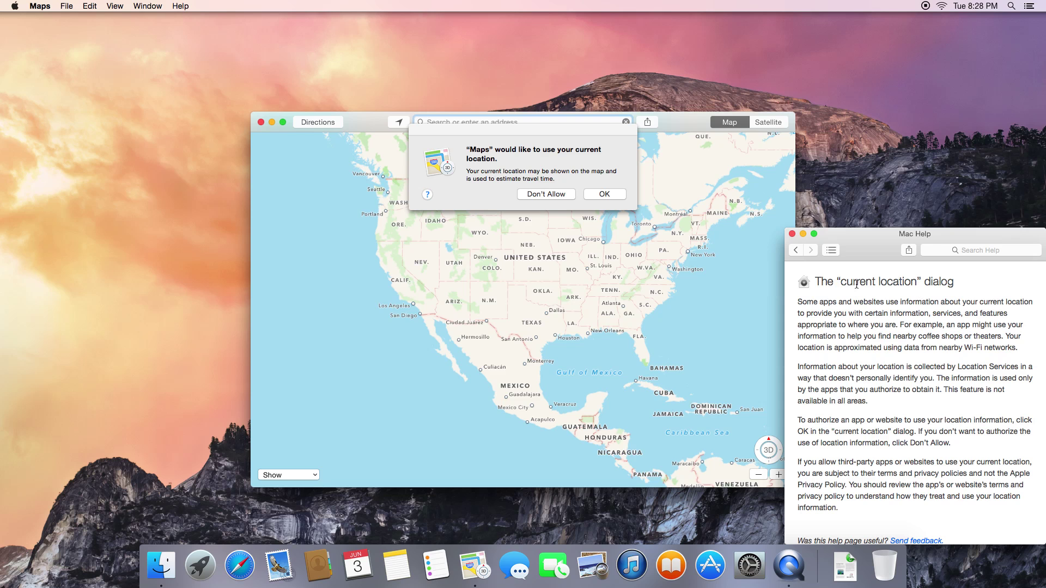
{"action": "scroll", "coordinate": [874, 290], "scroll_direction": "down", "scroll_amount": 3}
{"action": "scroll", "coordinate": [874, 289], "scroll_direction": "up", "scroll_amount": 3}
{"action": "left_click", "coordinate": [903, 250]}
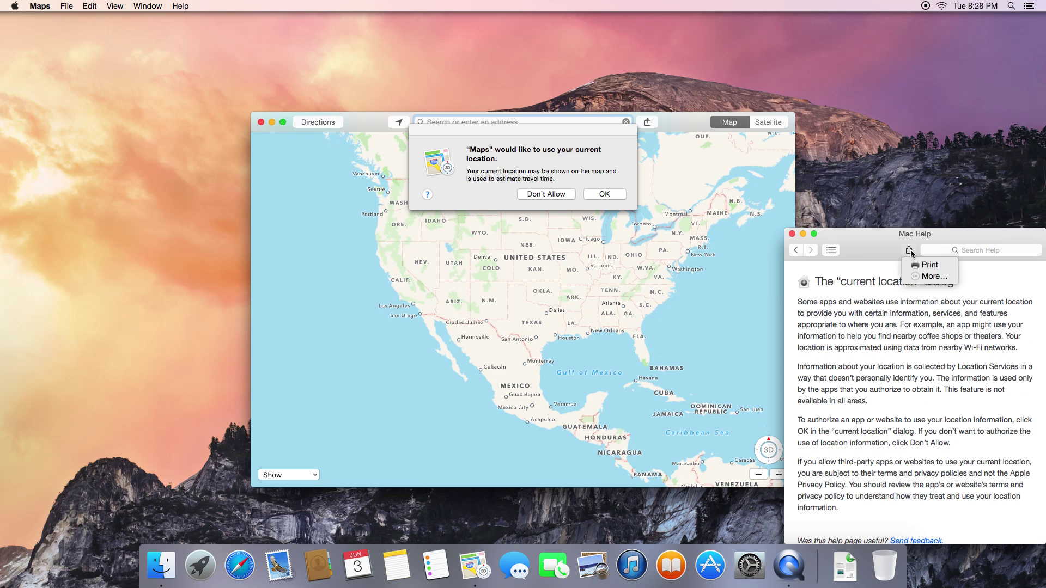
{"action": "left_click", "coordinate": [903, 250]}
{"action": "left_click", "coordinate": [903, 250]}
{"action": "left_click", "coordinate": [894, 256]}
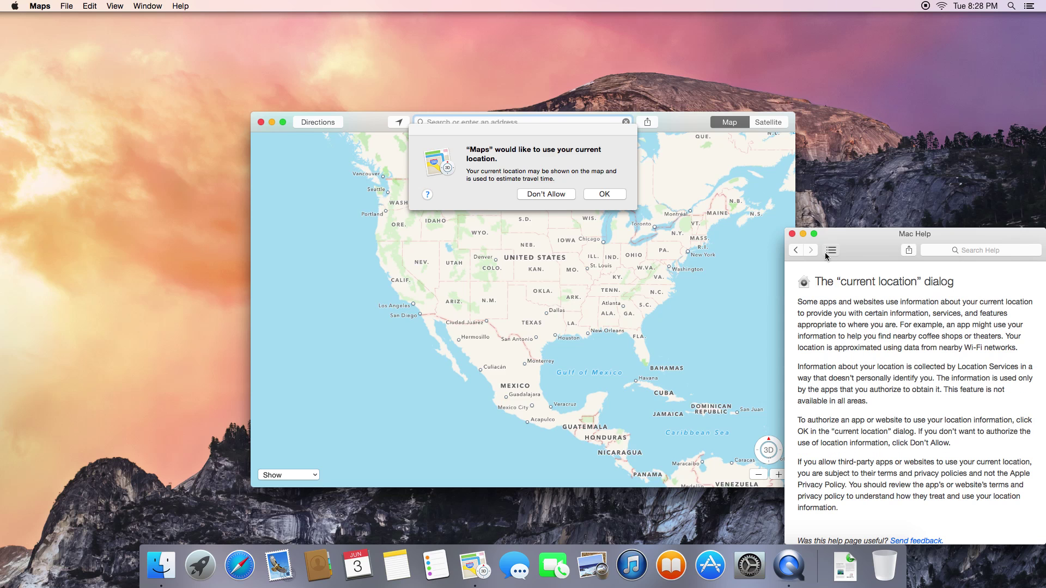
Toggle the help topics list, close Mac Help, and deny Maps location access
{"action": "left_click", "coordinate": [831, 251]}
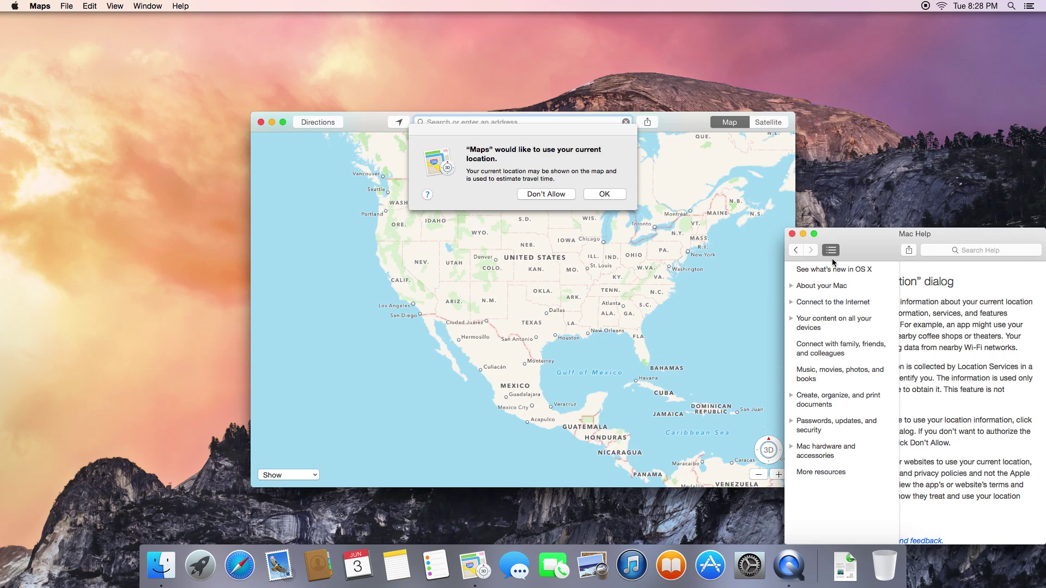
{"action": "left_click", "coordinate": [831, 251]}
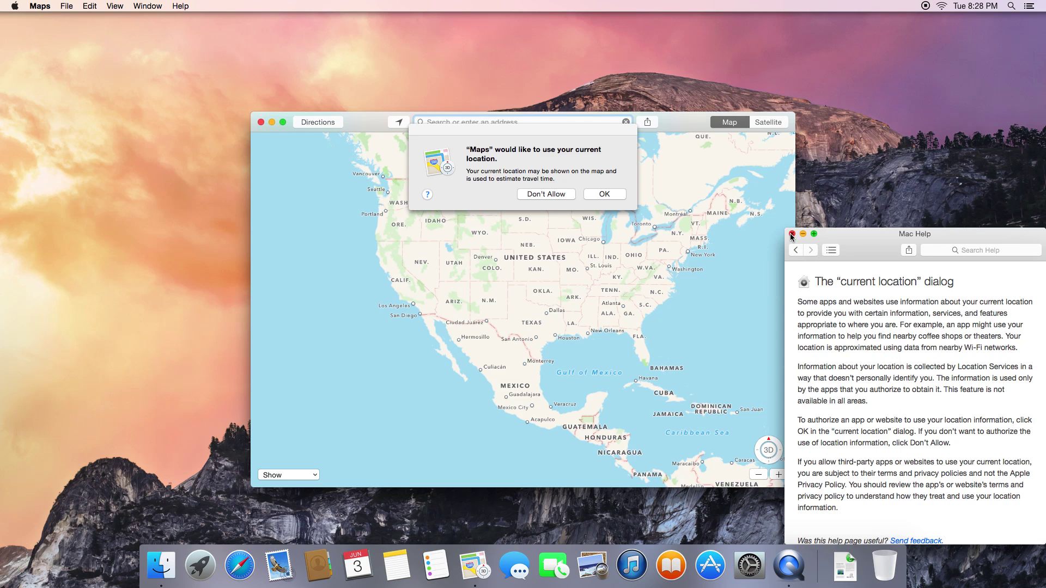
{"action": "left_click", "coordinate": [792, 234]}
{"action": "left_click", "coordinate": [544, 196]}
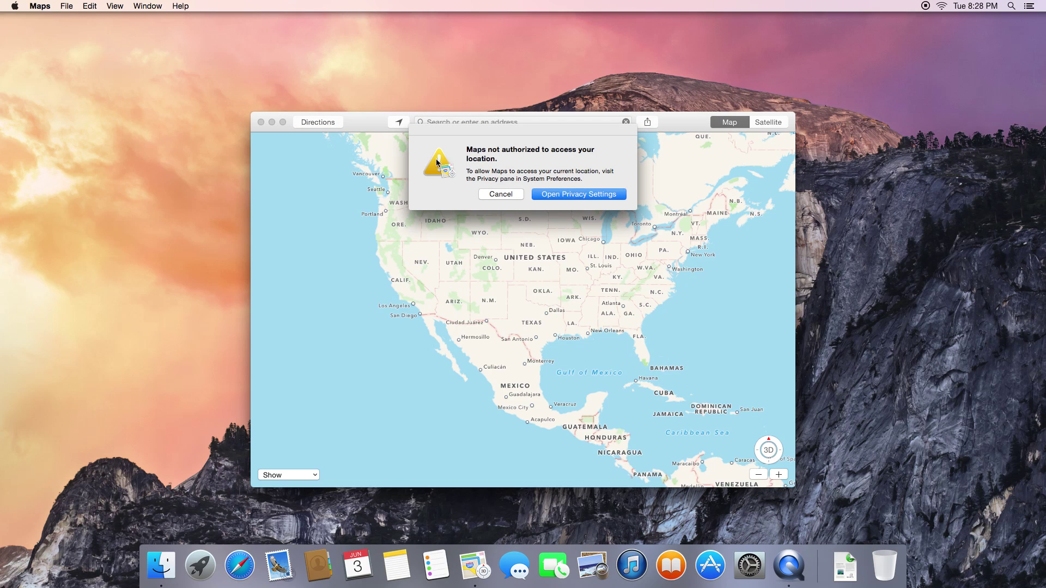
Cancel the location warning, switch the map to Satellite view, then quit Maps
{"action": "left_click", "coordinate": [511, 195]}
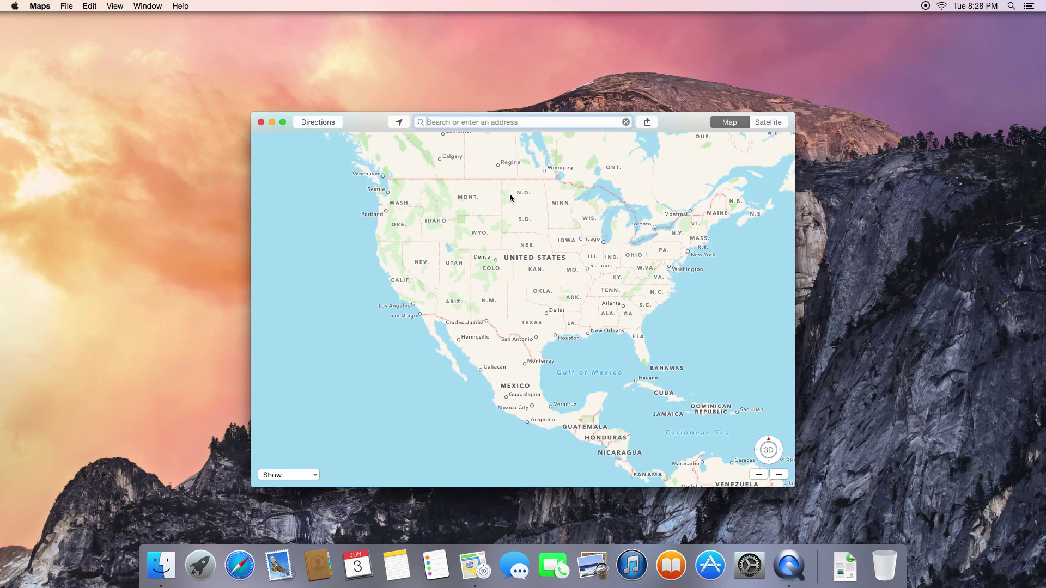
{"action": "left_click", "coordinate": [765, 123]}
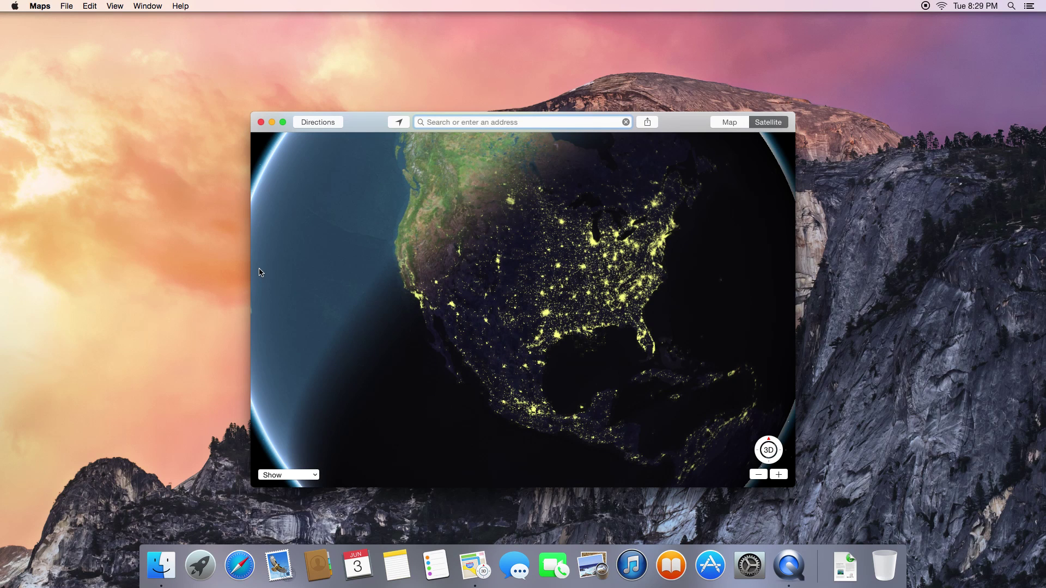
{"action": "key", "text": "super+q"}
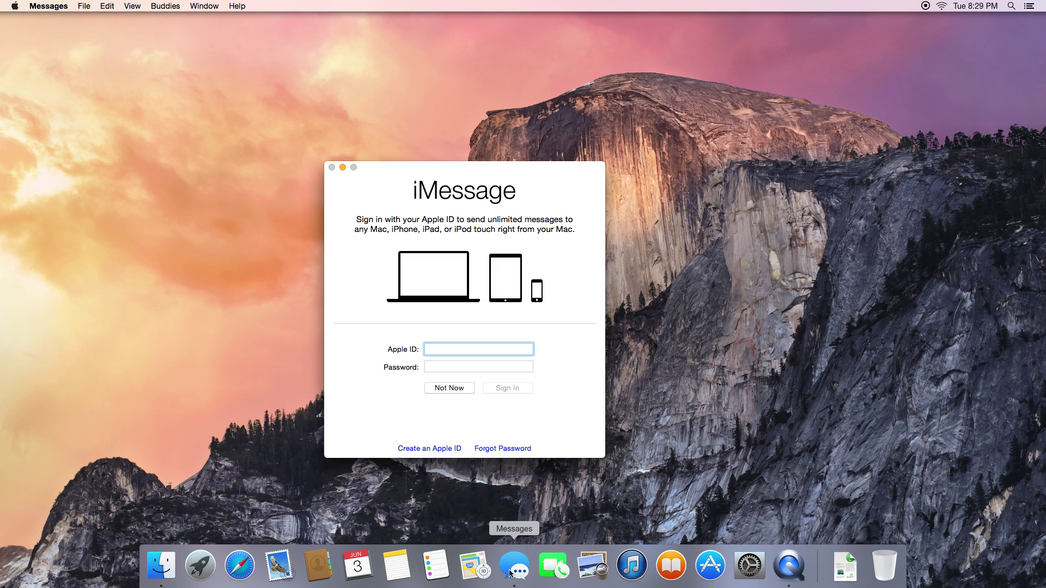
Quit Messages without signing in to iMessage
{"action": "key", "text": "super+q"}
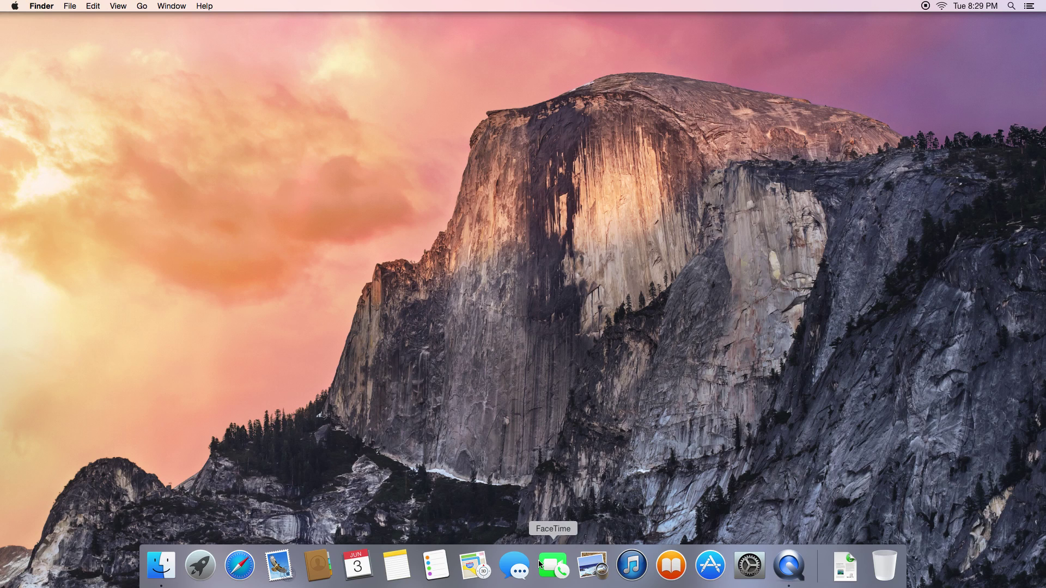
{"action": "left_click", "coordinate": [539, 564]}
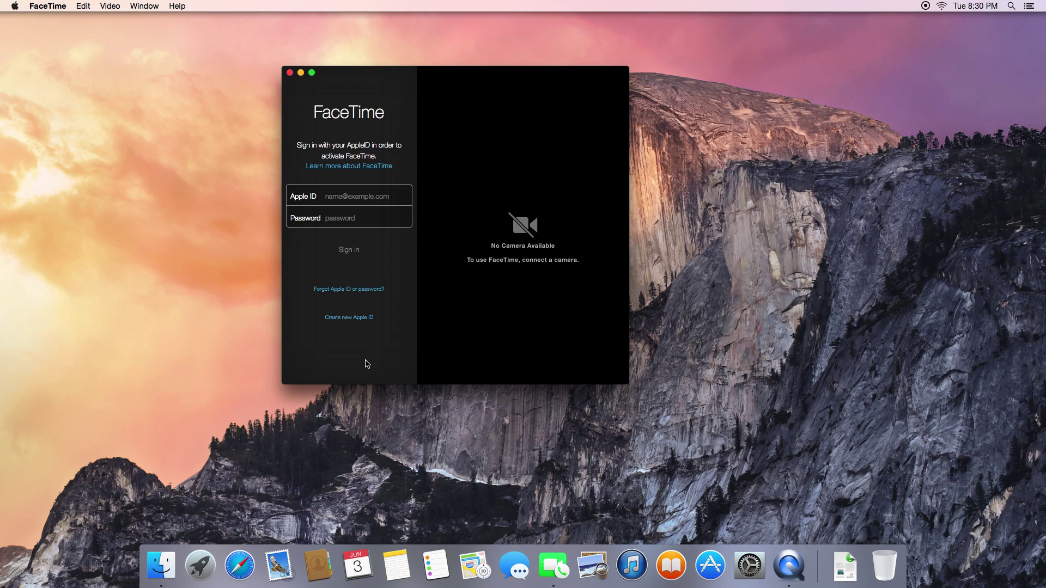
{"action": "key", "text": "super+q"}
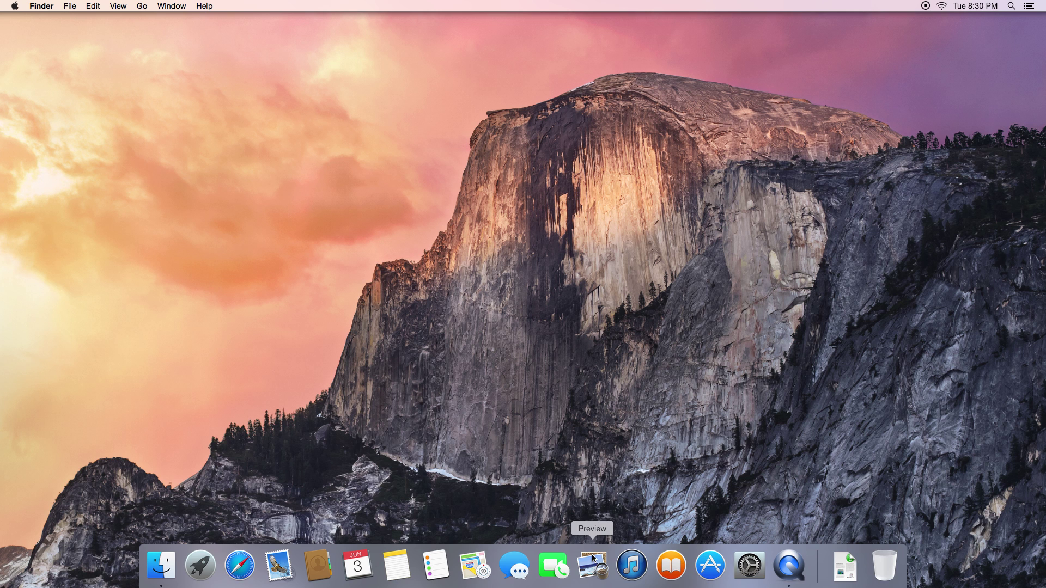
Open 'About Downloads' from the Downloads stack in Preview and scroll to its top
{"action": "left_click", "coordinate": [834, 582]}
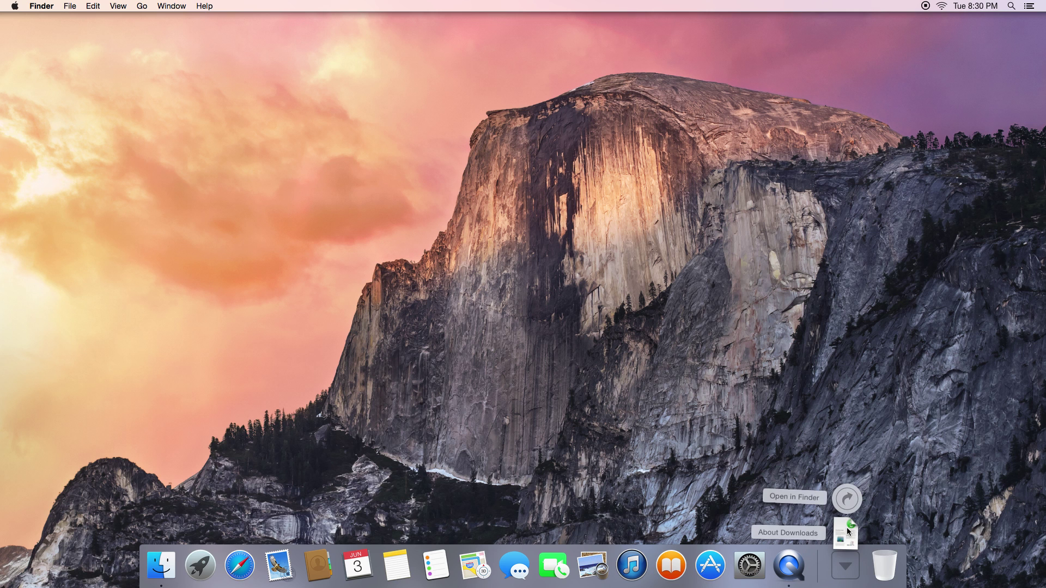
{"action": "left_click", "coordinate": [844, 539]}
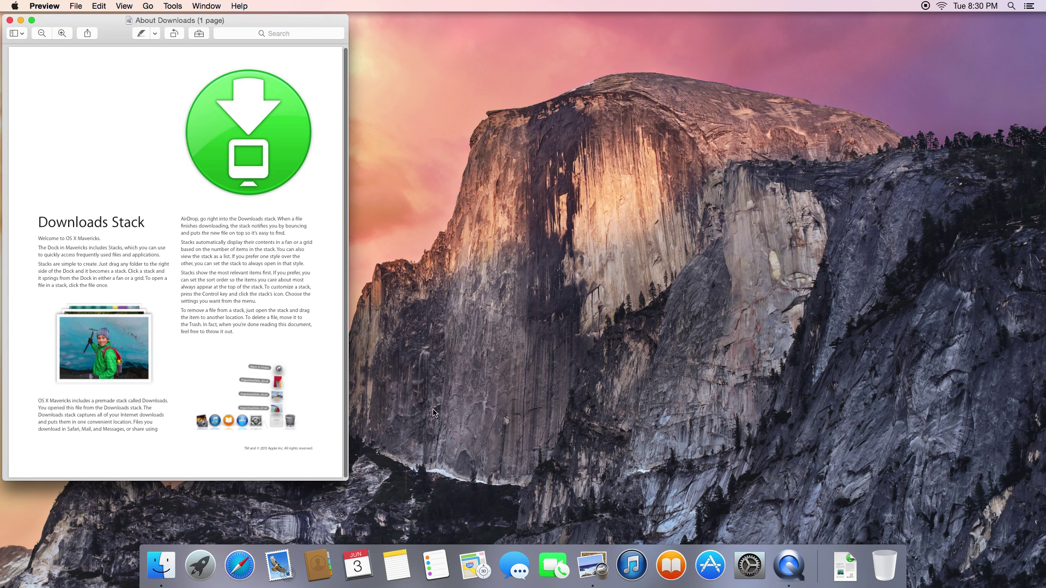
{"action": "scroll", "coordinate": [160, 209], "scroll_direction": "up", "scroll_amount": 1}
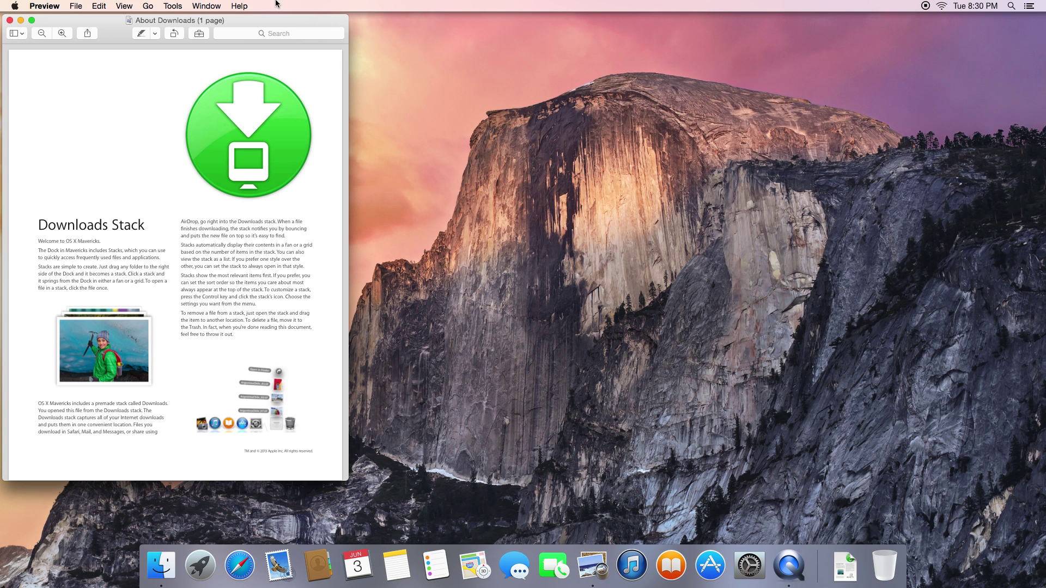
With Markup tools shown, rotate the page around upright and highlight the Stacks paragraphs yellow
{"action": "left_click", "coordinate": [199, 34]}
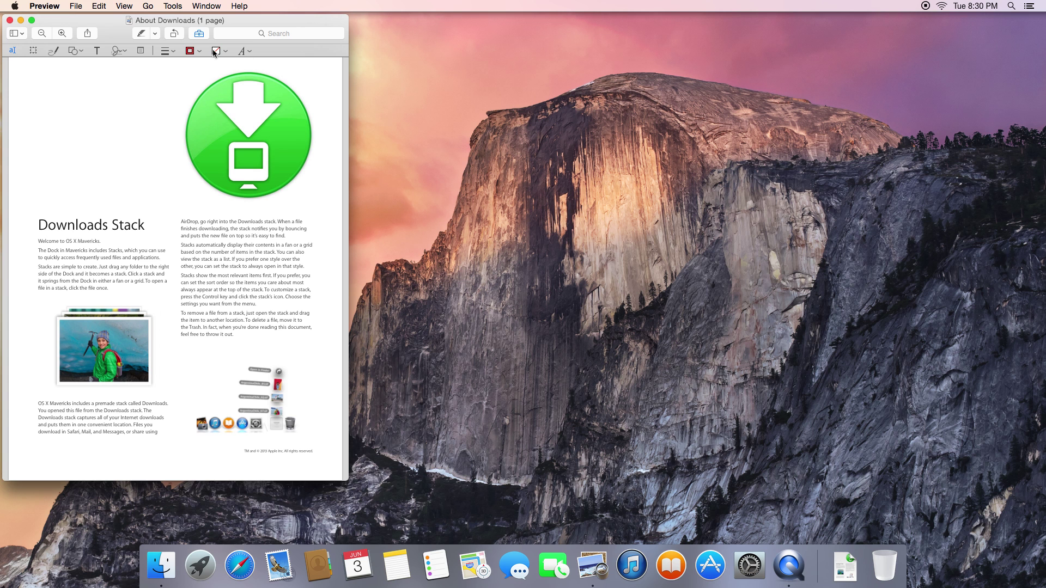
{"action": "left_click", "coordinate": [175, 34]}
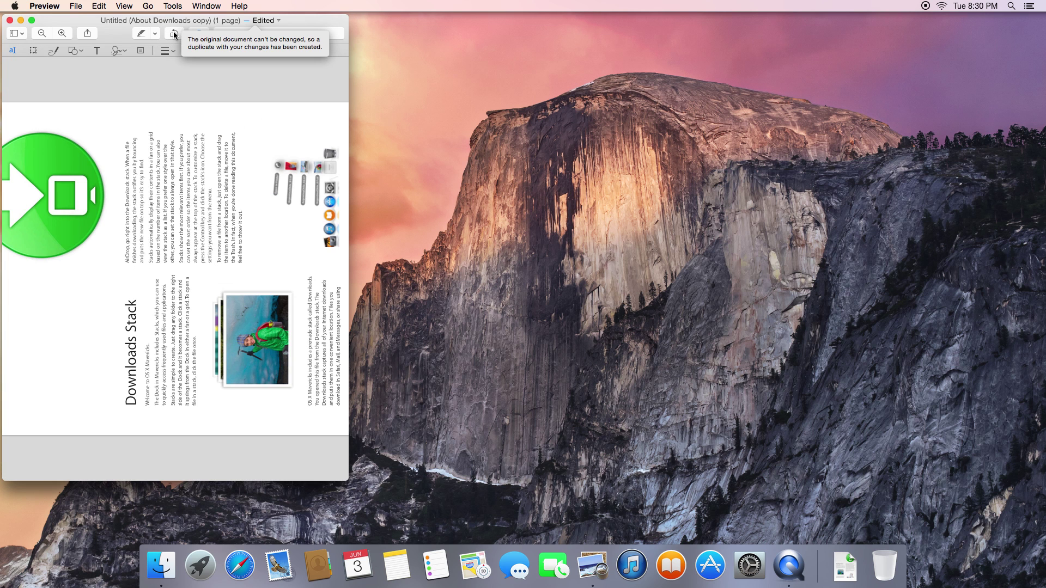
{"action": "left_click", "coordinate": [174, 35]}
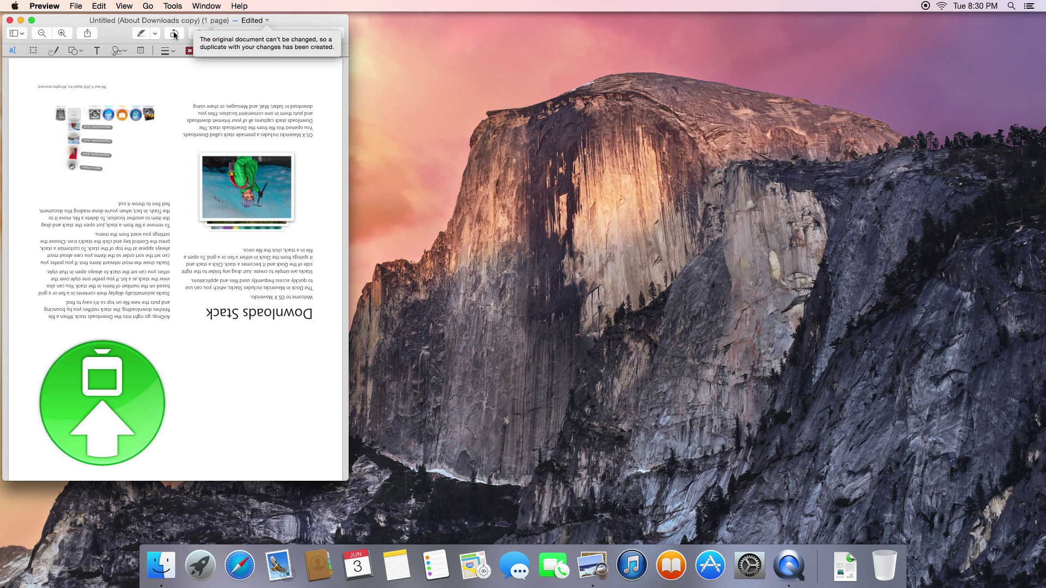
{"action": "double_click", "coordinate": [175, 35]}
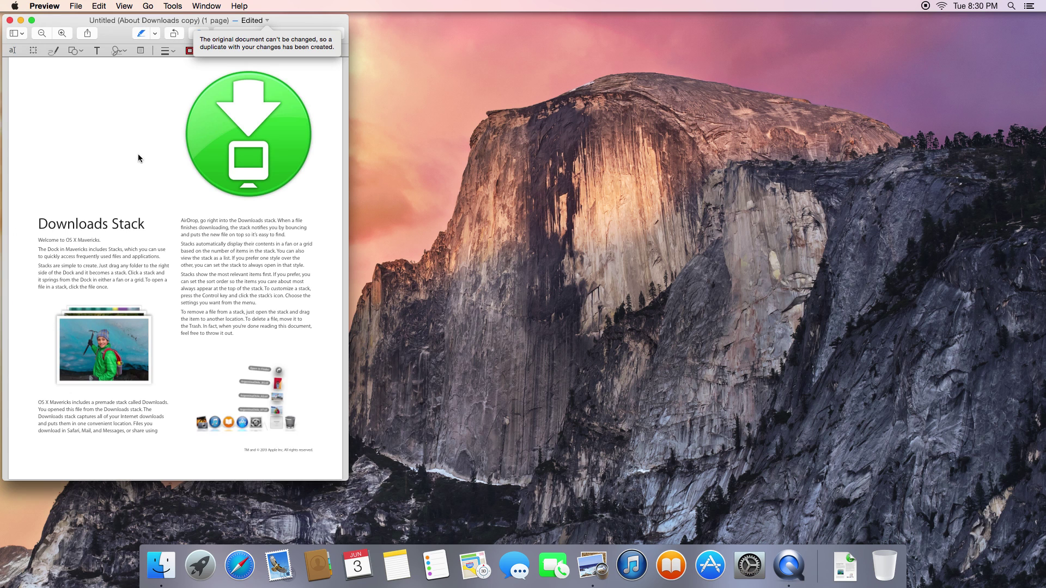
{"action": "left_click_drag", "start_coordinate": [86, 252], "coordinate": [107, 290]}
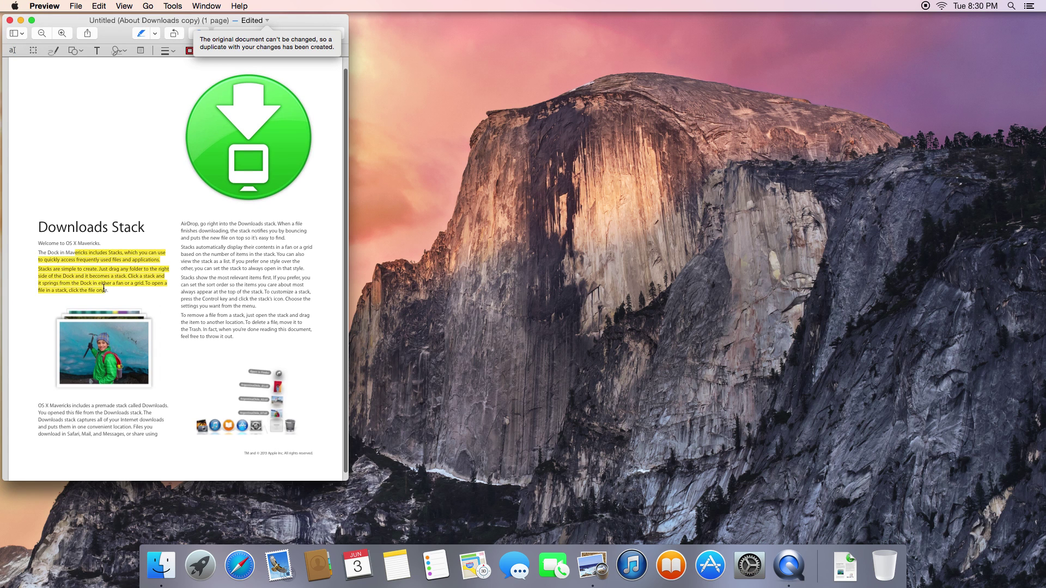
Look at the Signatures and Share options, then close the copy to get the keep prompt
{"action": "left_click", "coordinate": [119, 50]}
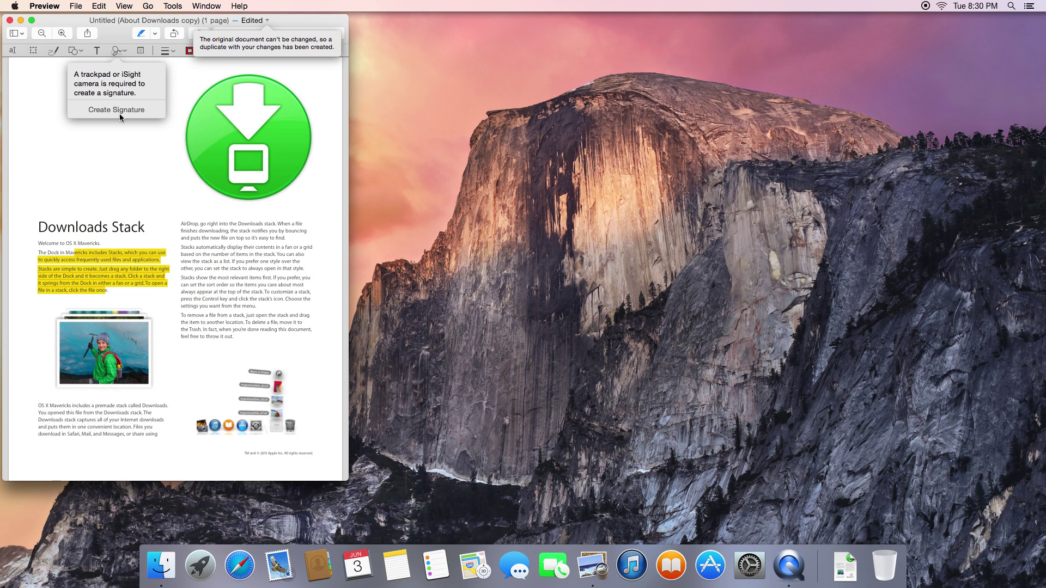
{"action": "left_click", "coordinate": [96, 53]}
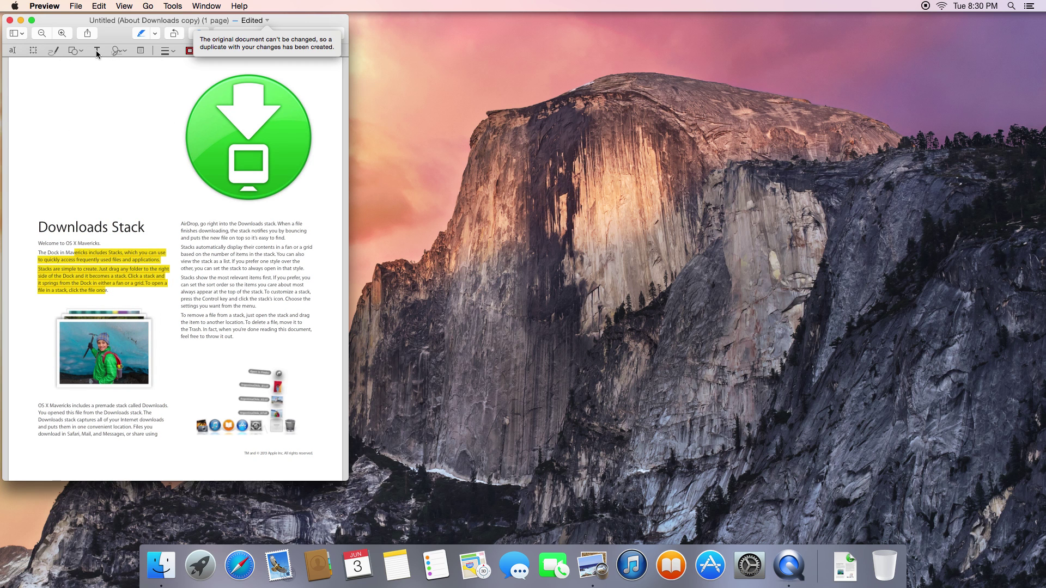
{"action": "scroll", "coordinate": [77, 126], "scroll_direction": "down", "scroll_amount": 1}
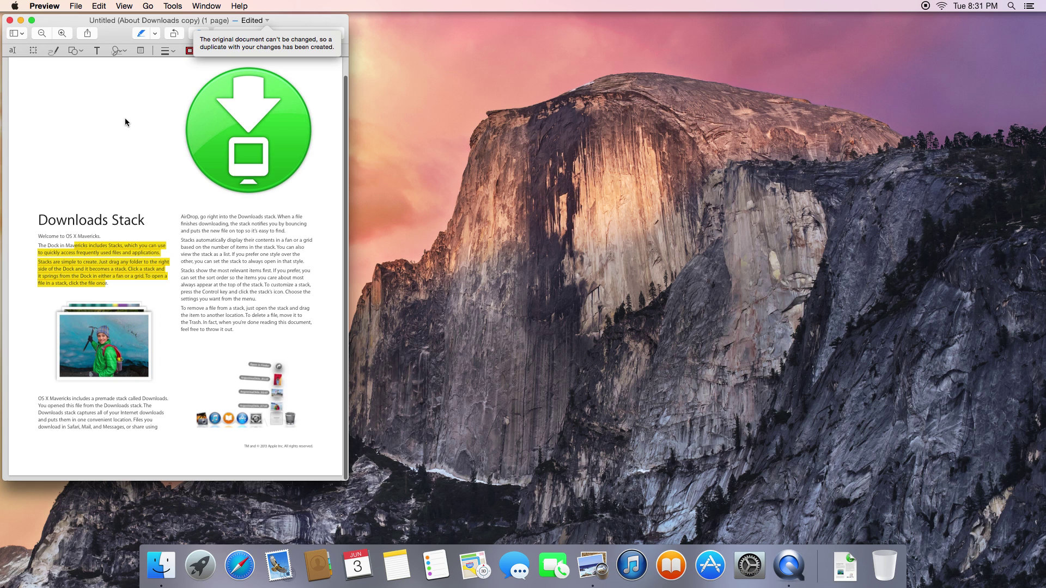
{"action": "left_click", "coordinate": [87, 33]}
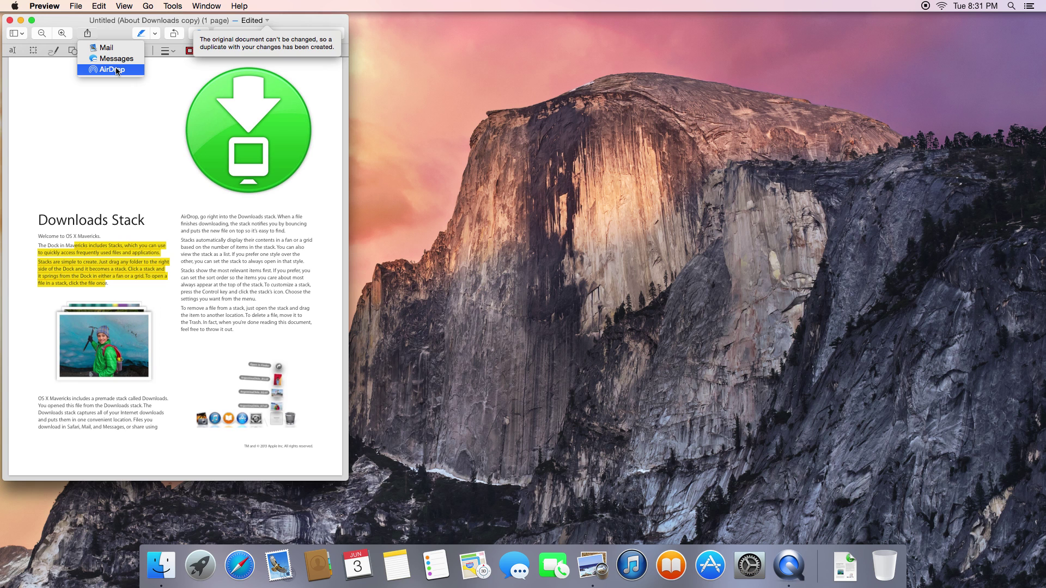
{"action": "left_click", "coordinate": [88, 34]}
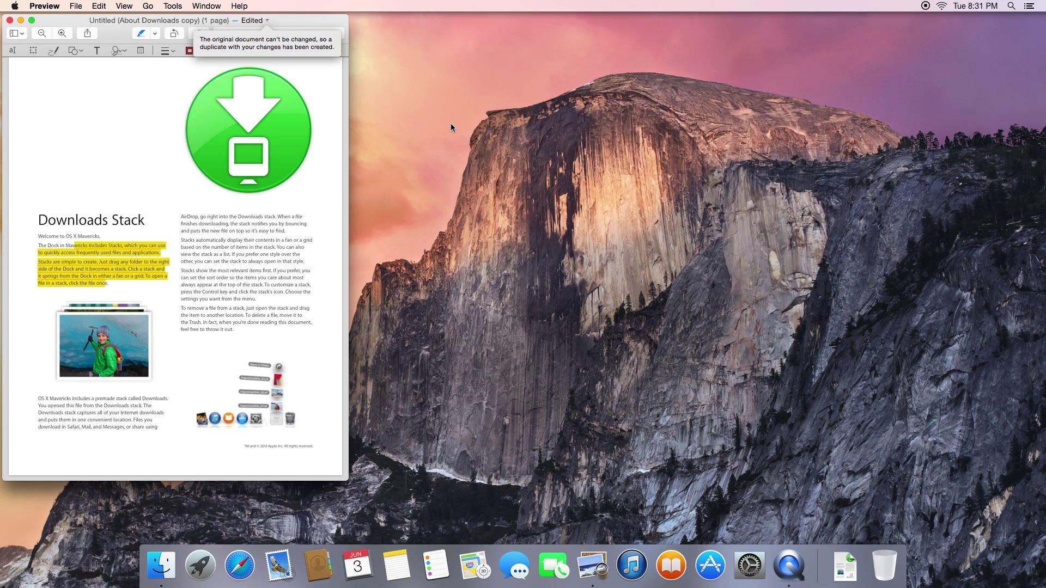
{"action": "key", "text": "super+w"}
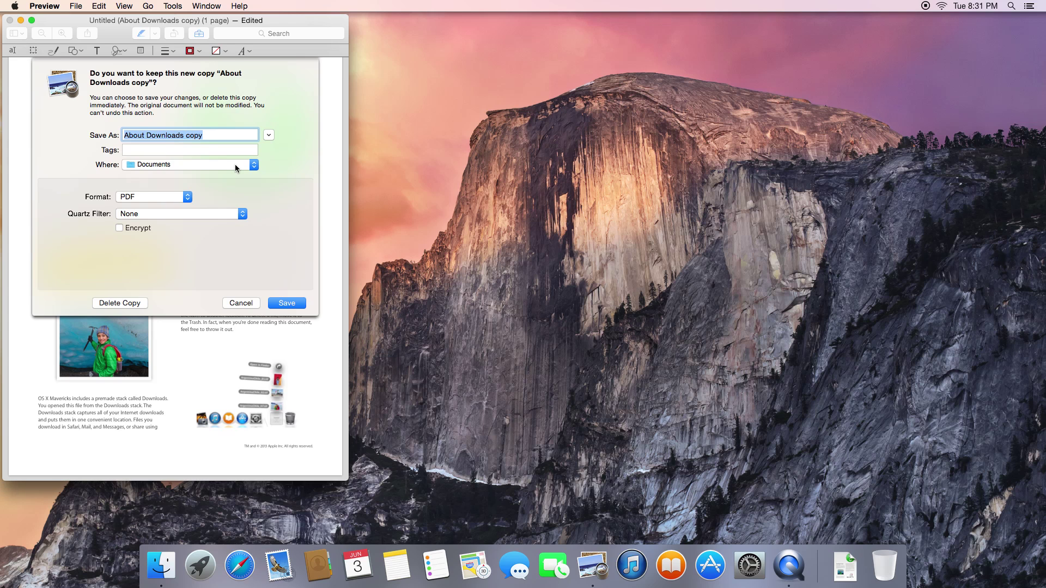
Browse the save locations keeping Documents, then choose Delete Copy to discard the highlighted duplicate
{"action": "left_click", "coordinate": [235, 167]}
{"action": "left_click", "coordinate": [235, 168]}
{"action": "left_click", "coordinate": [269, 135]}
{"action": "left_click", "coordinate": [201, 115]}
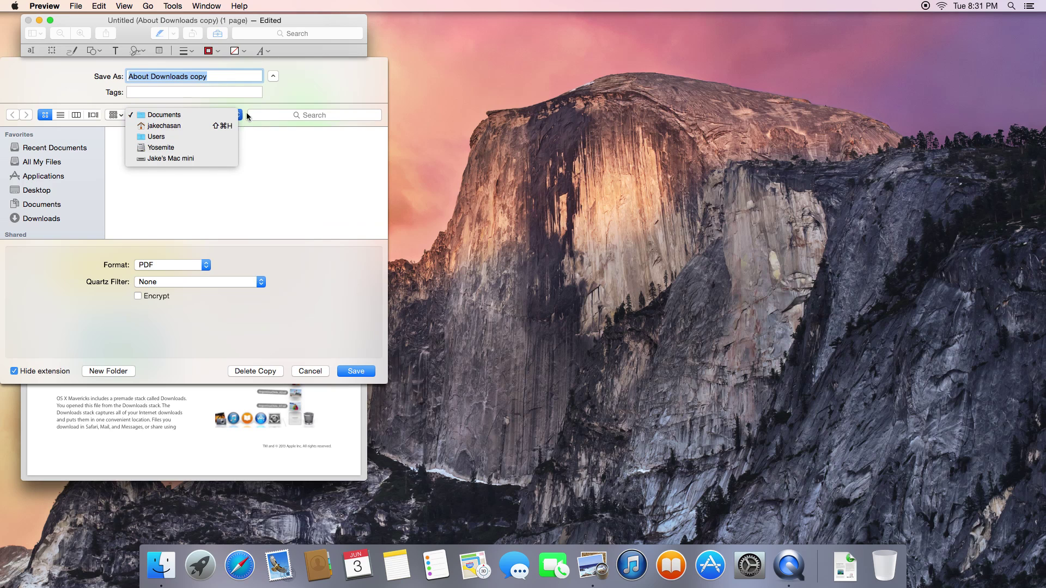
{"action": "left_click", "coordinate": [253, 98]}
{"action": "left_click", "coordinate": [191, 115]}
{"action": "left_click", "coordinate": [236, 116]}
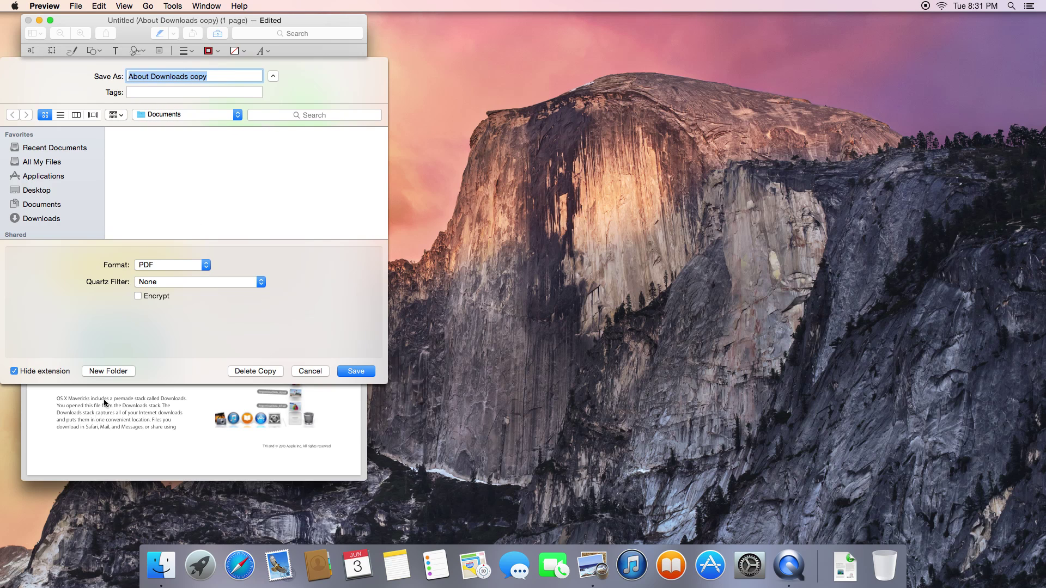
{"action": "left_click", "coordinate": [263, 373]}
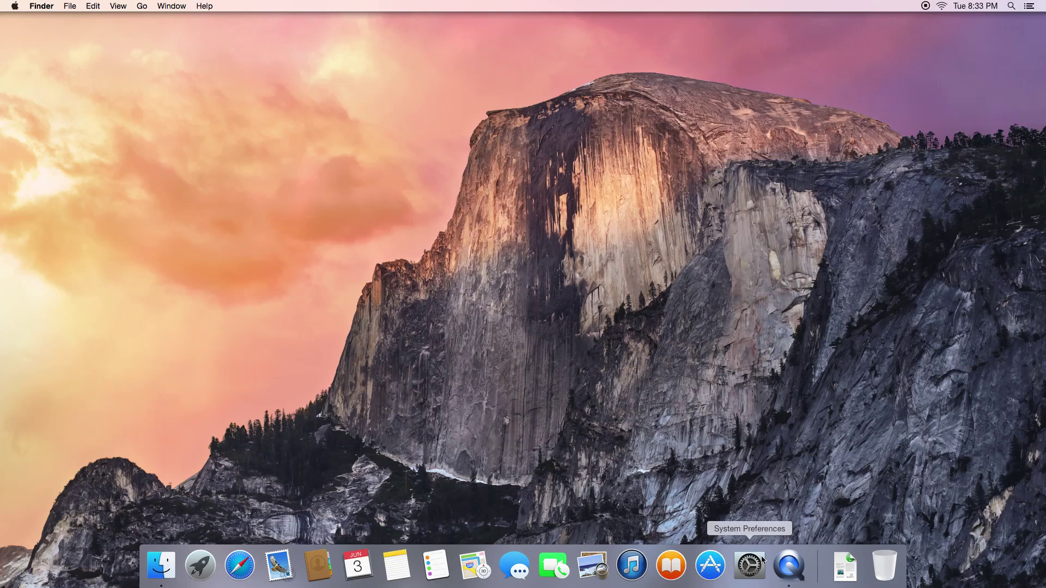
{"action": "left_click", "coordinate": [749, 566]}
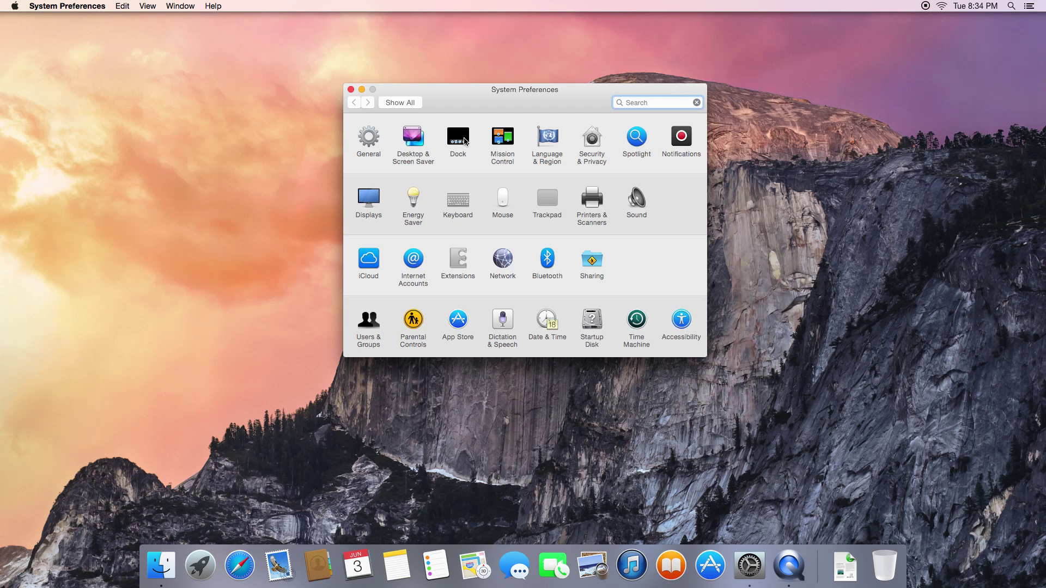
In General, switch Appearance to Graphite, view the menus, then switch back to Blue
{"action": "left_click", "coordinate": [374, 142]}
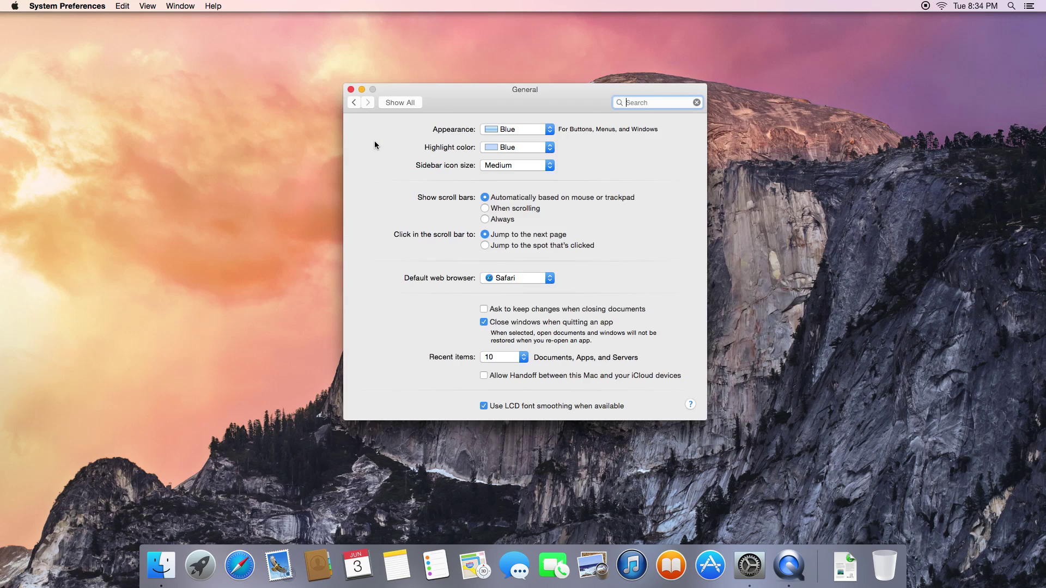
{"action": "left_click", "coordinate": [521, 129]}
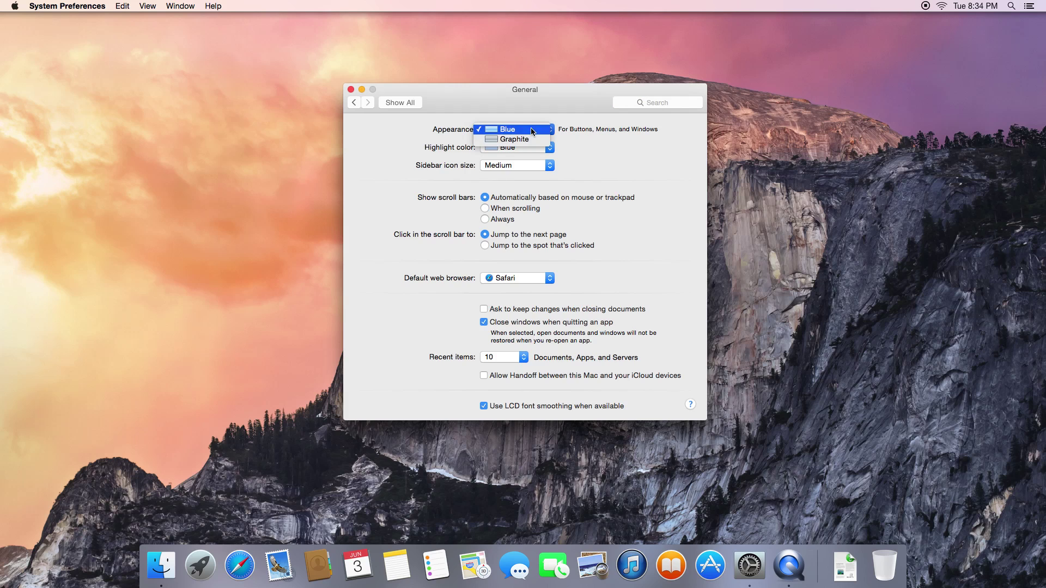
{"action": "left_click", "coordinate": [525, 139]}
{"action": "left_click", "coordinate": [522, 126]}
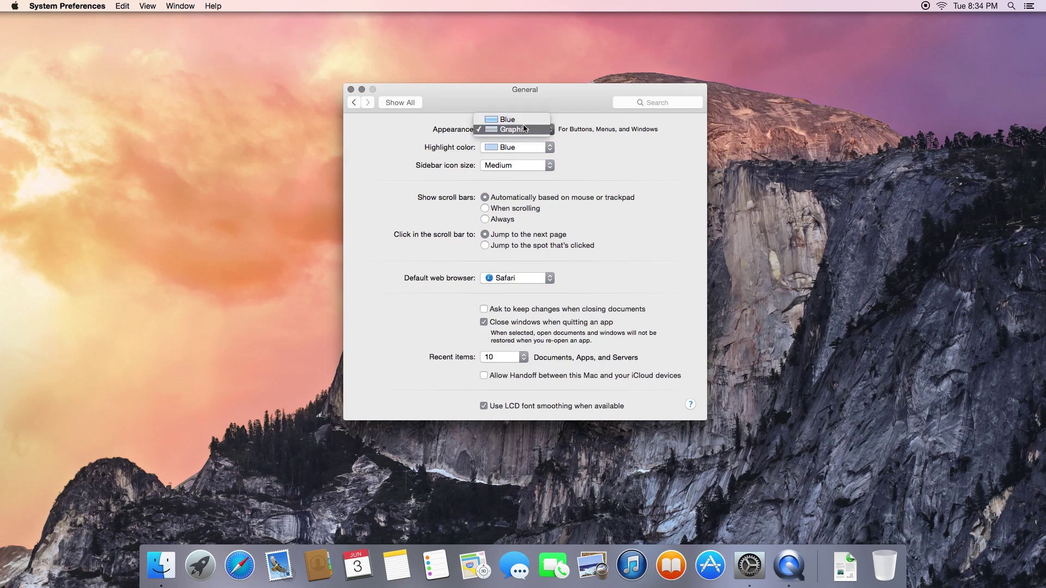
{"action": "left_click", "coordinate": [517, 130]}
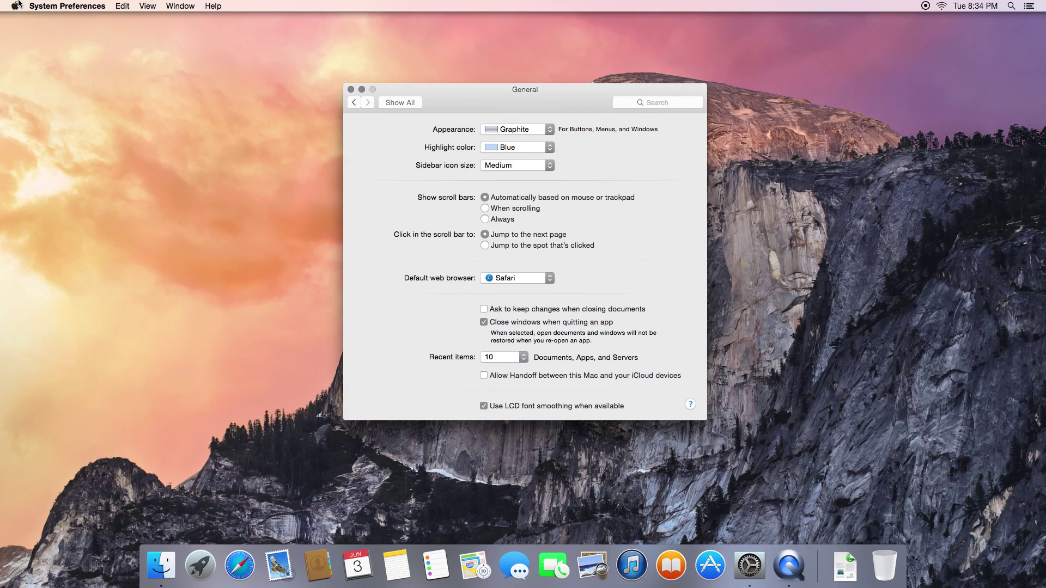
{"action": "left_click", "coordinate": [65, 6]}
{"action": "left_click", "coordinate": [213, 5]}
{"action": "left_click", "coordinate": [508, 130]}
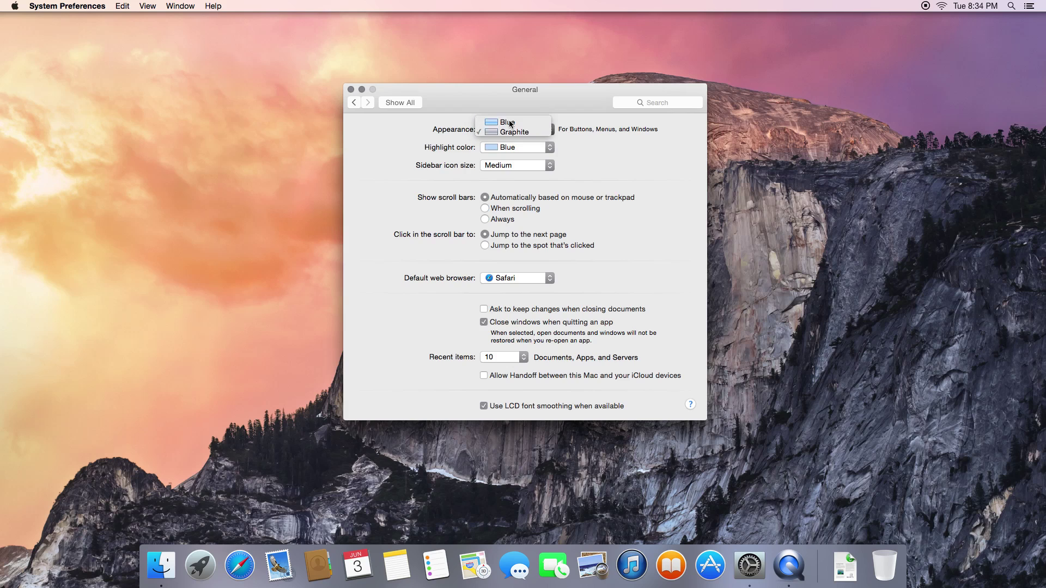
{"action": "left_click", "coordinate": [509, 123]}
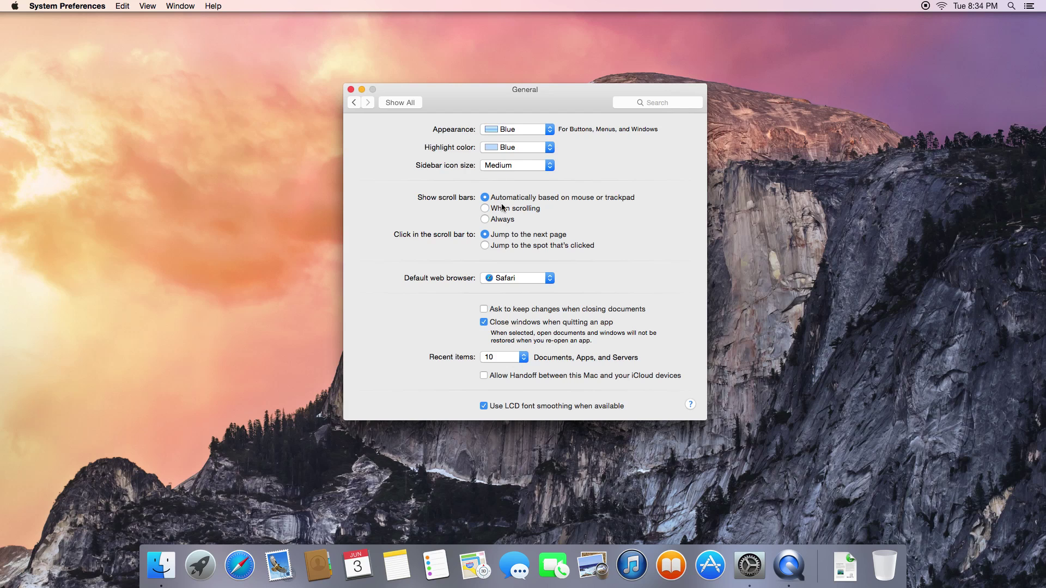
Keep Safari as default web browser, then open Desktop & Screen Saver
{"action": "left_click", "coordinate": [505, 279]}
{"action": "left_click", "coordinate": [505, 278]}
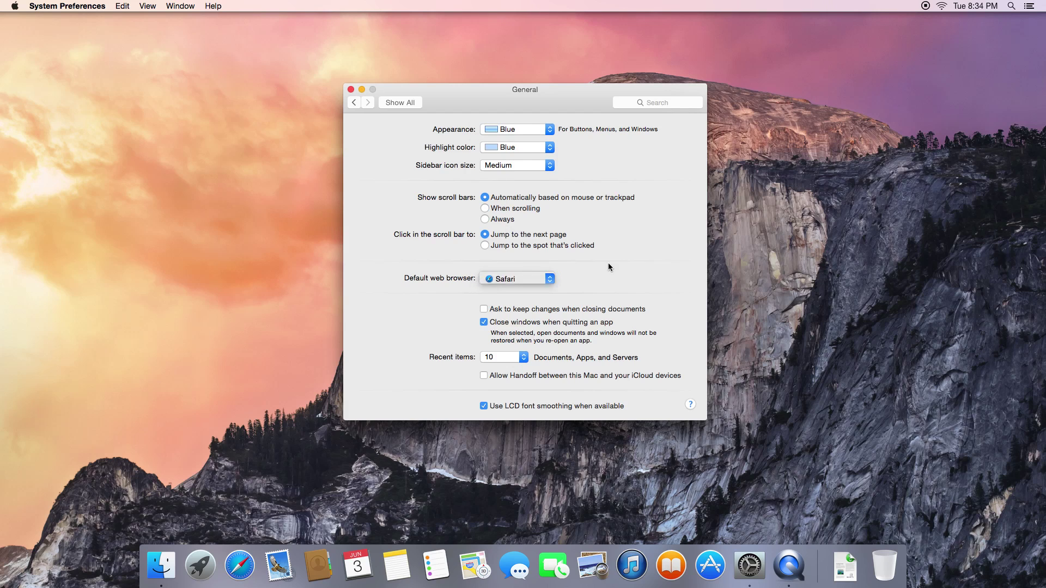
{"action": "left_click", "coordinate": [392, 103]}
{"action": "left_click", "coordinate": [414, 136]}
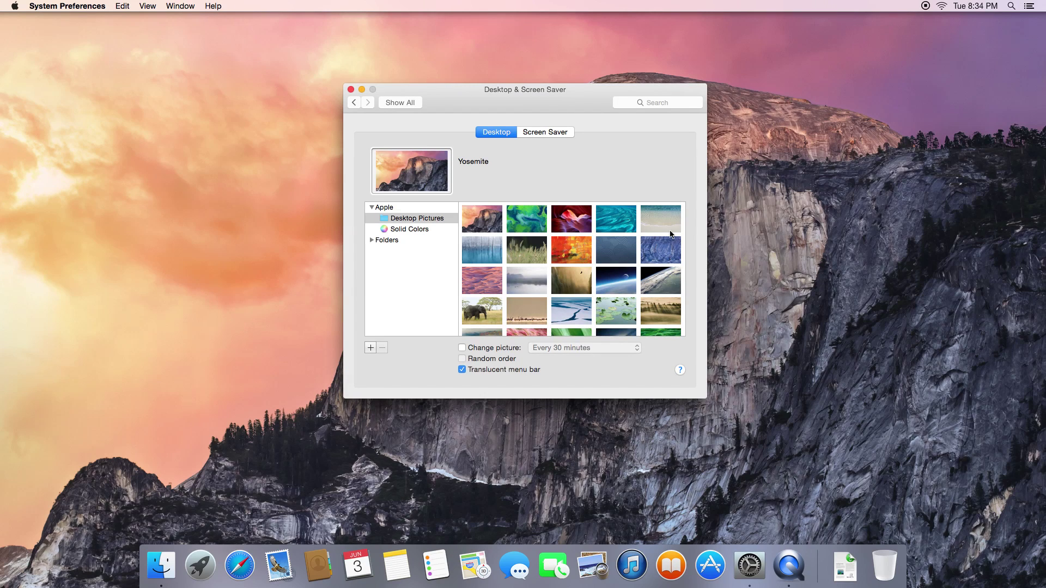
Leave the desktop picture and display settings for the Extensions preference pane
{"action": "scroll", "coordinate": [660, 246], "scroll_direction": "down", "scroll_amount": 5}
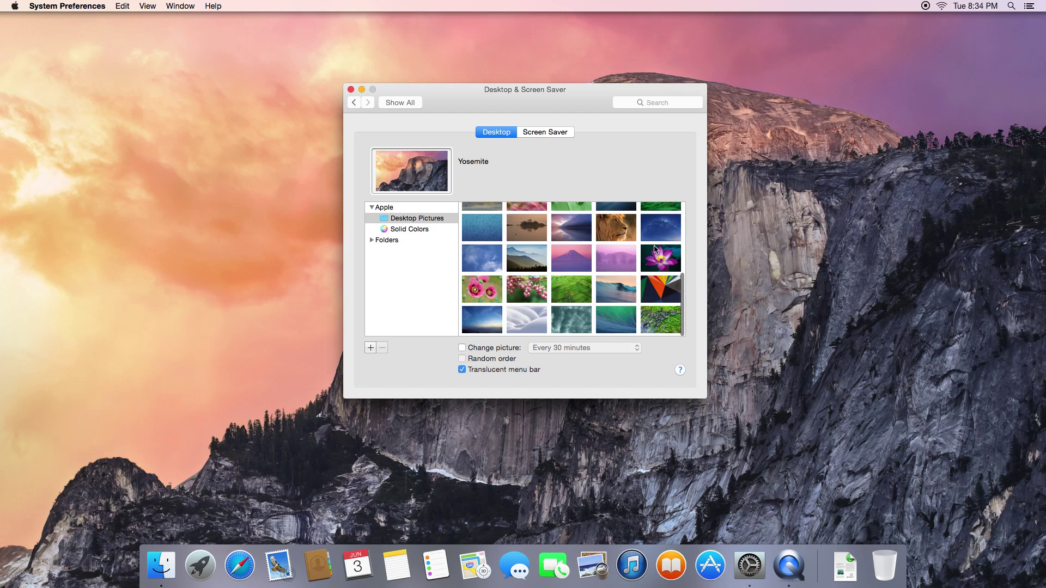
{"action": "scroll", "coordinate": [656, 248], "scroll_direction": "up", "scroll_amount": 5}
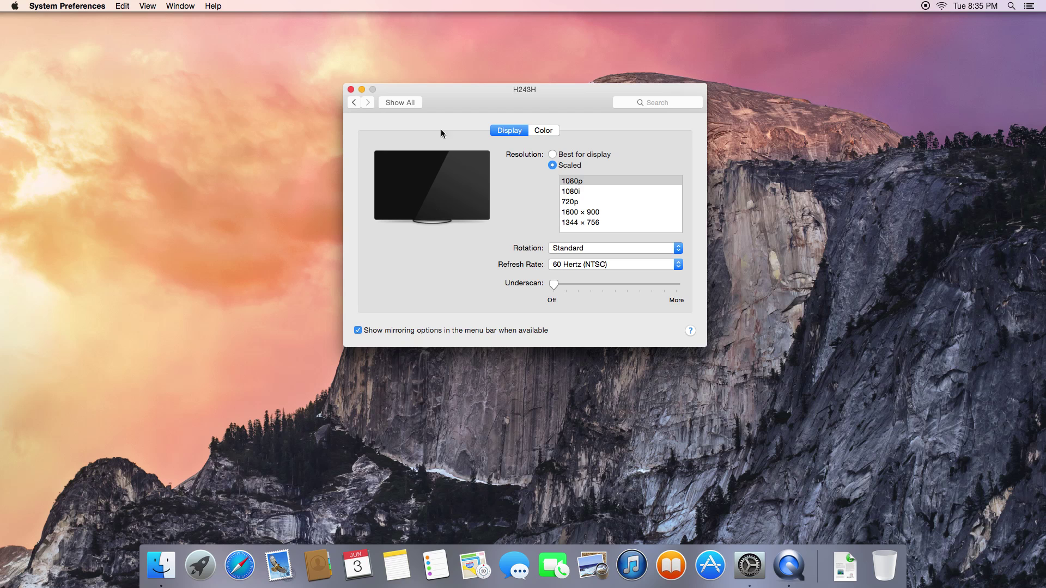
{"action": "left_click", "coordinate": [415, 102]}
{"action": "left_click", "coordinate": [458, 250]}
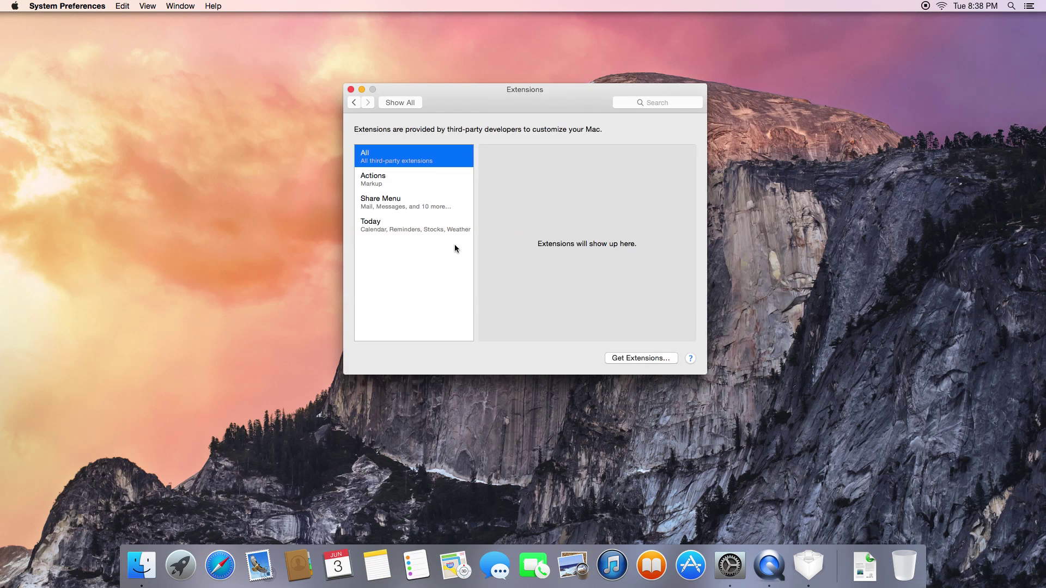
Browse the Today, Share Menu and Actions extension categories, ending on Actions showing Markup
{"action": "left_click_drag", "start_coordinate": [422, 178], "coordinate": [428, 206]}
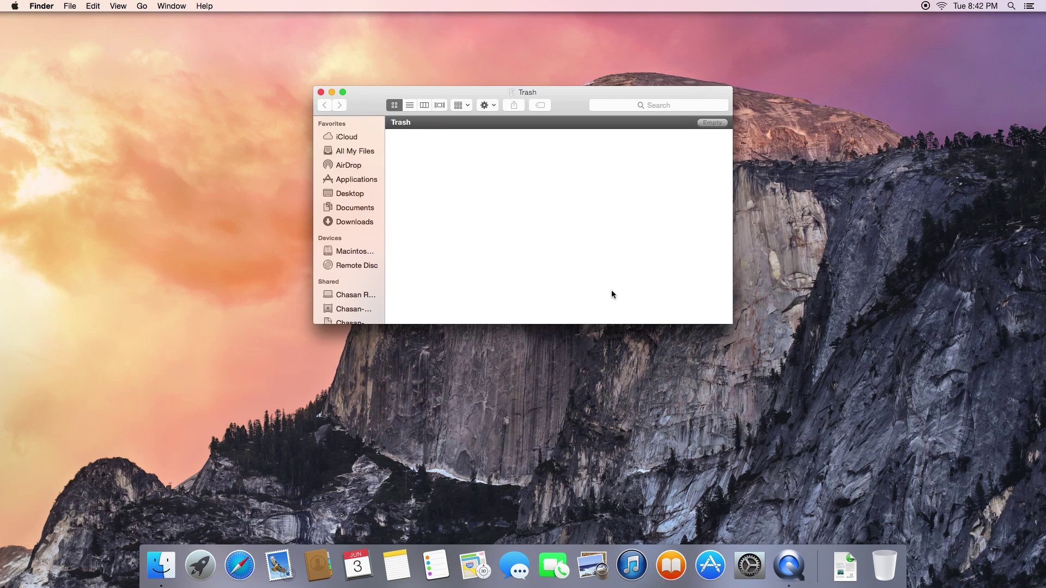
Move the Trash window, then view iCloud, its actions menu and All My Files
{"action": "scroll", "coordinate": [364, 166], "scroll_direction": "down", "scroll_amount": 5}
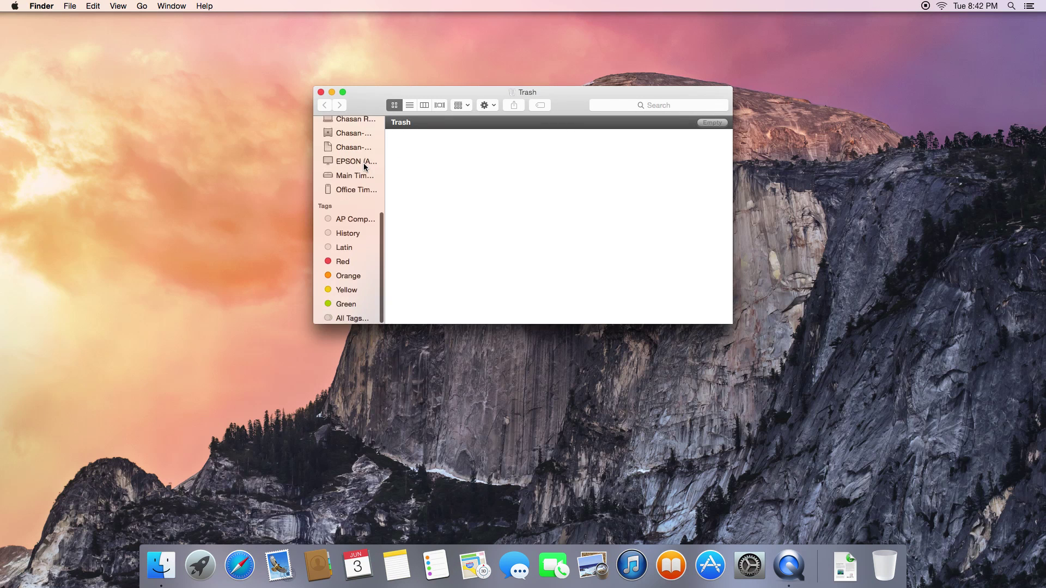
{"action": "scroll", "coordinate": [365, 165], "scroll_direction": "up", "scroll_amount": 5}
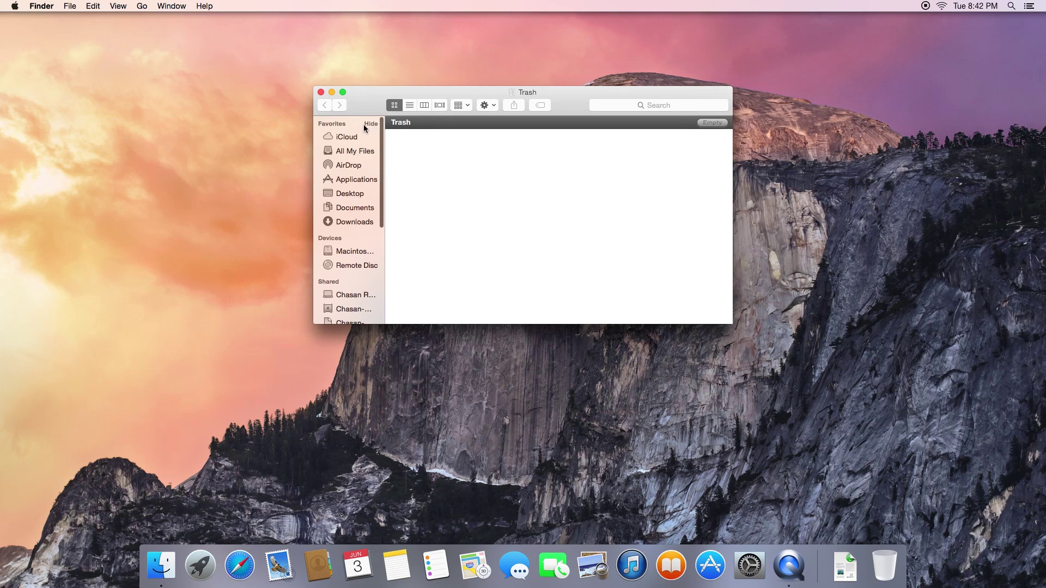
{"action": "left_click_drag", "start_coordinate": [364, 107], "coordinate": [339, 156]}
{"action": "left_click", "coordinate": [338, 177]}
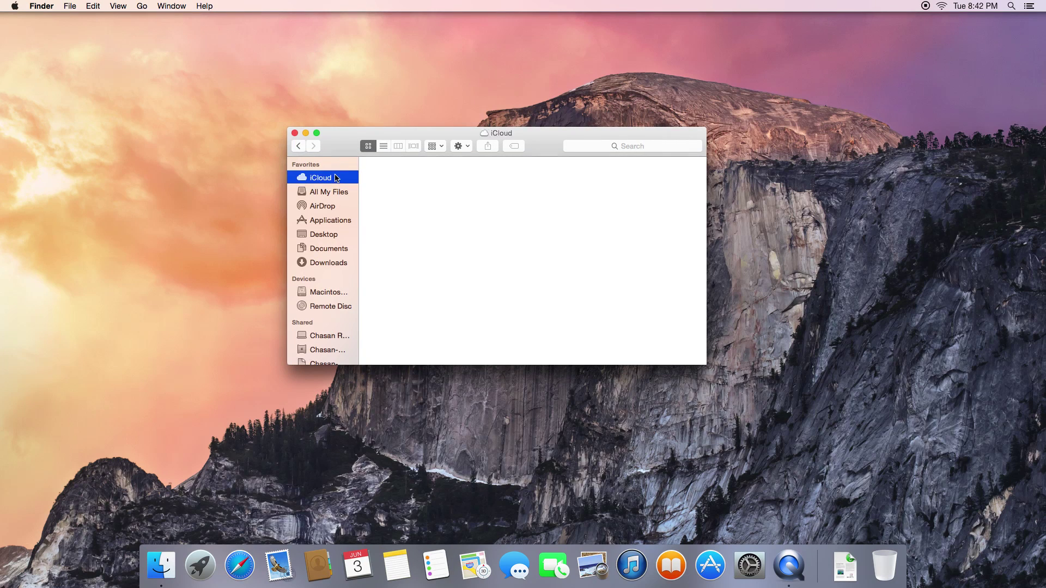
{"action": "left_click", "coordinate": [465, 147]}
{"action": "left_click", "coordinate": [464, 148]}
{"action": "left_click", "coordinate": [335, 192]}
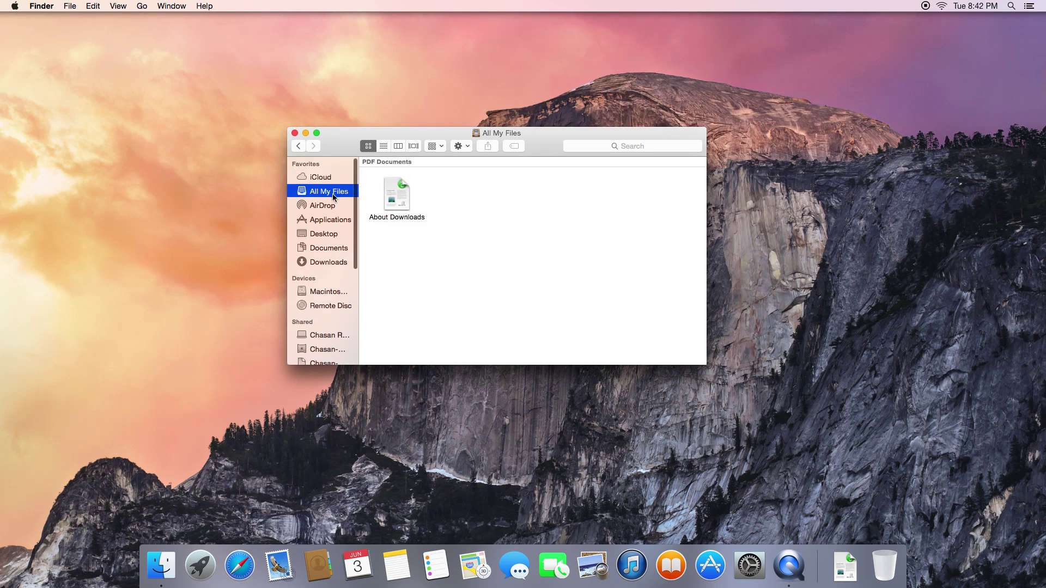
View AirDrop and its older-Macs explanation, then browse the Applications folder
{"action": "left_click", "coordinate": [326, 209]}
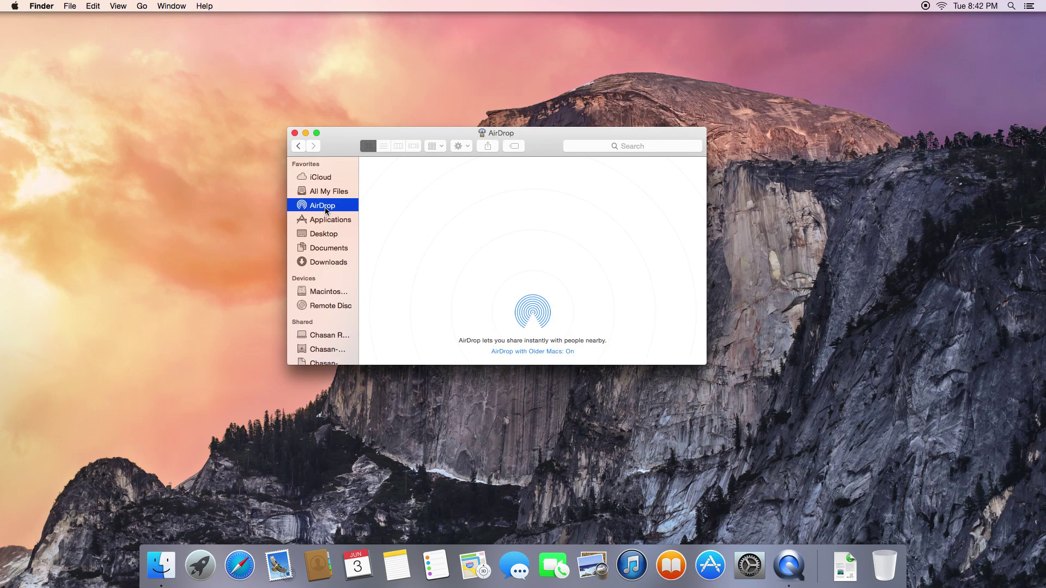
{"action": "left_click", "coordinate": [557, 354]}
{"action": "left_click", "coordinate": [526, 321]}
{"action": "left_click", "coordinate": [356, 220]}
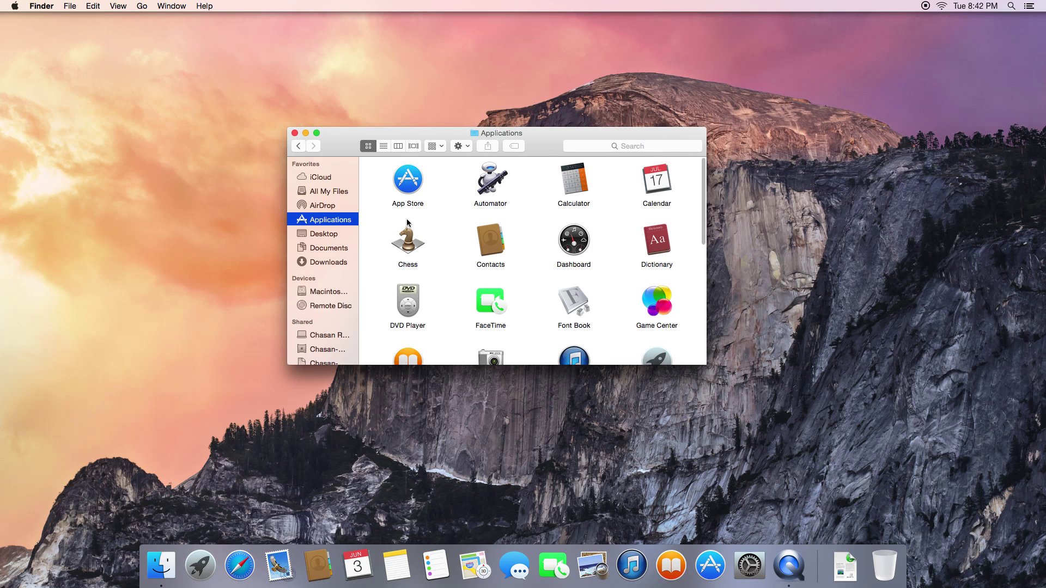
{"action": "scroll", "coordinate": [407, 225], "scroll_direction": "down", "scroll_amount": 3}
{"action": "scroll", "coordinate": [407, 227], "scroll_direction": "up", "scroll_amount": 3}
{"action": "left_click", "coordinate": [649, 311]}
{"action": "double_click", "coordinate": [648, 312]}
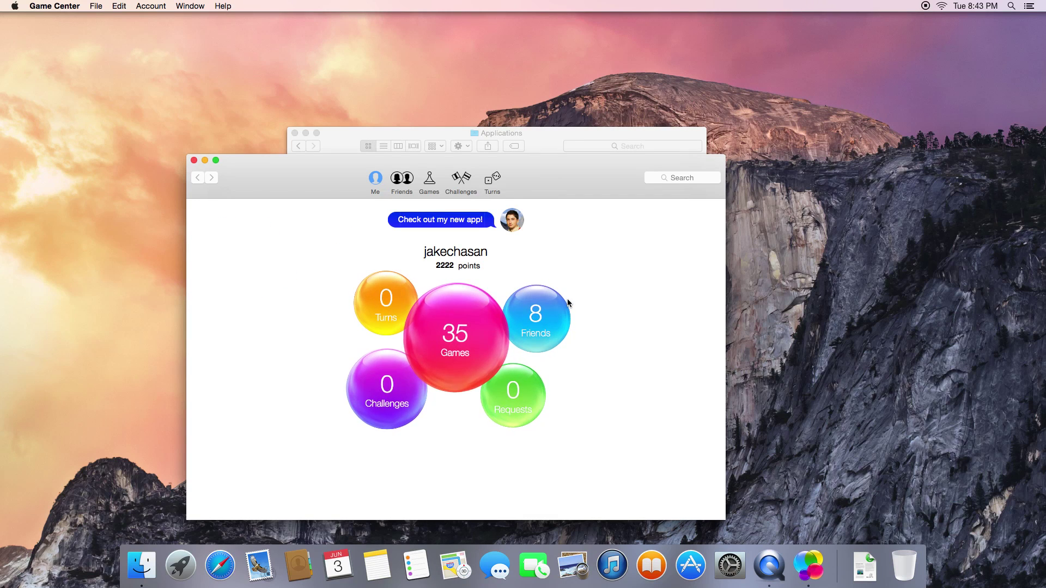
{"action": "key", "text": "super+q"}
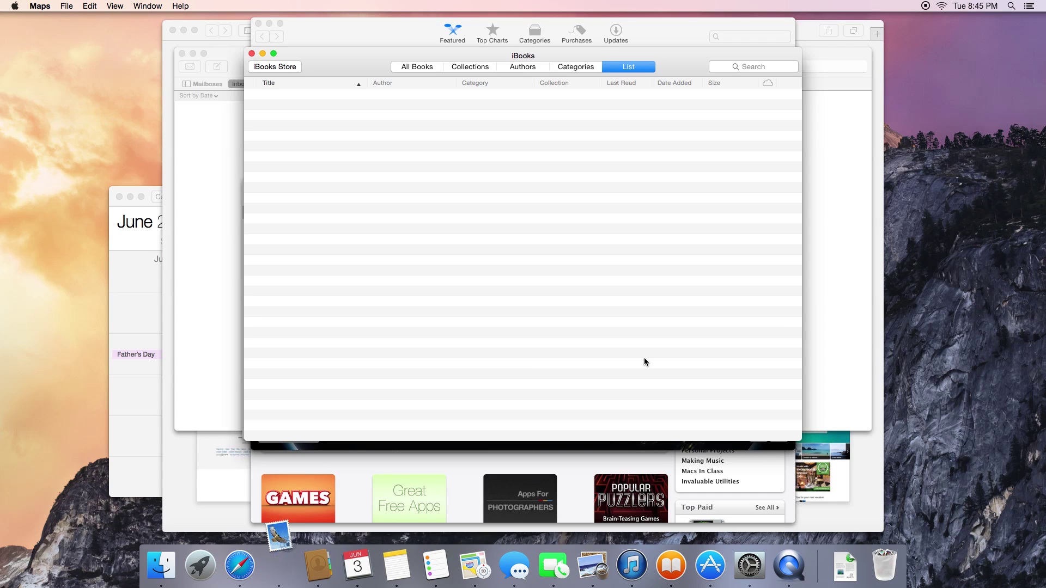
In Mission Control, add Desktop 2 and move the iTunes window onto it
{"action": "key", "text": "ctrl+Up"}
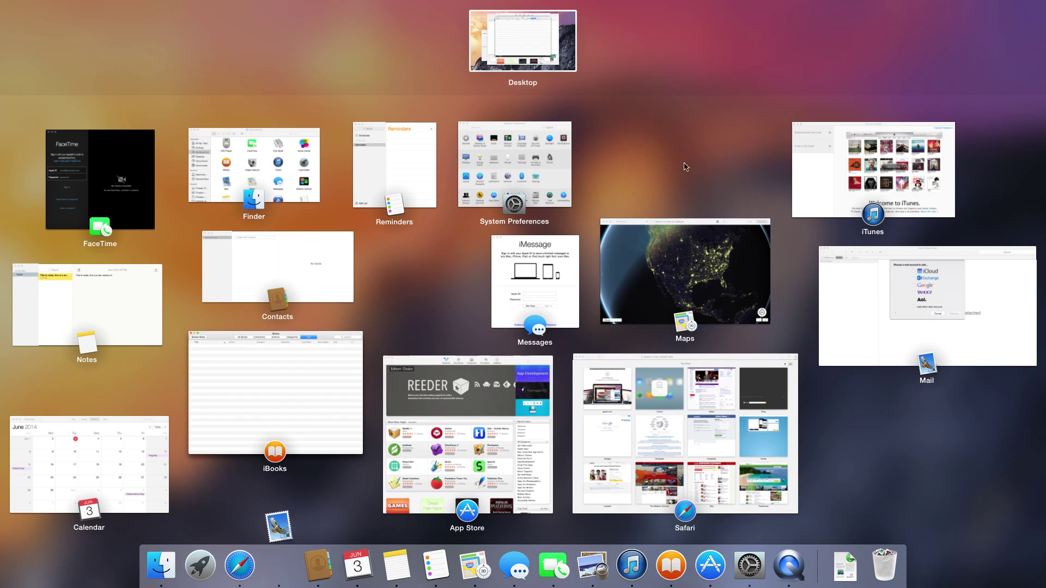
{"action": "mouse_move", "coordinate": [643, 75]}
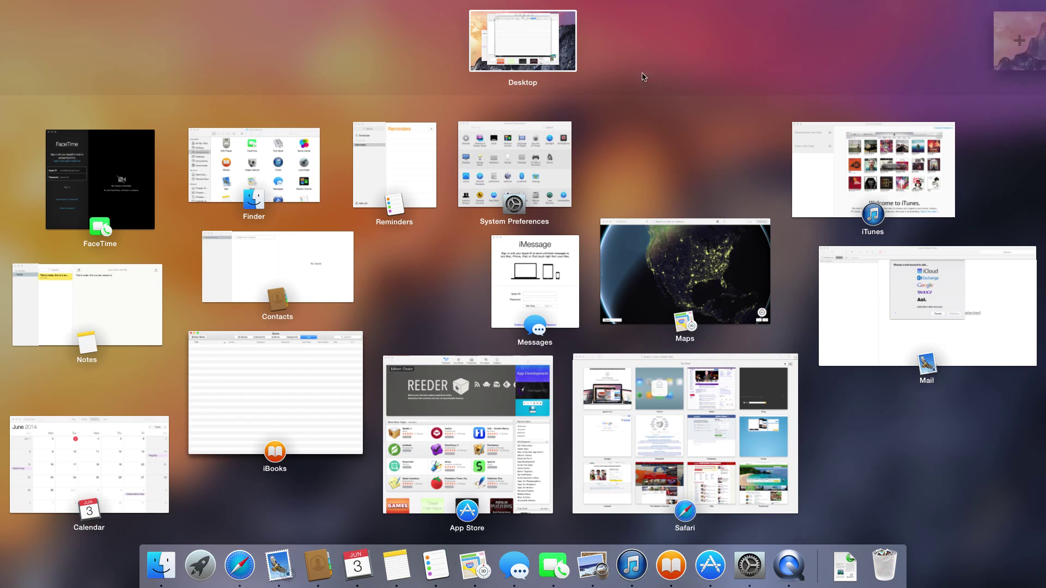
{"action": "left_click", "coordinate": [1028, 41]}
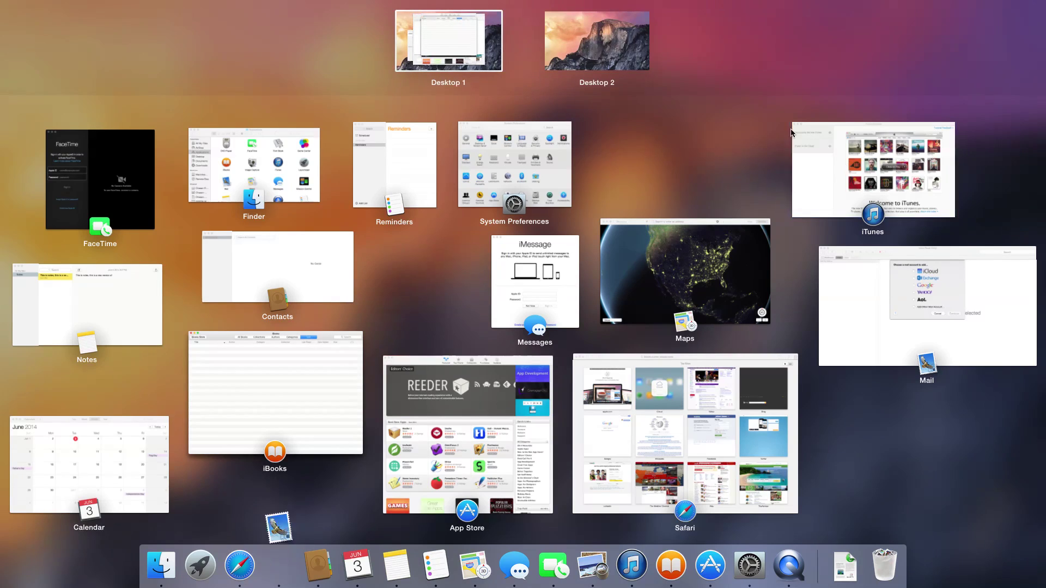
{"action": "left_click_drag", "start_coordinate": [873, 169], "coordinate": [596, 43]}
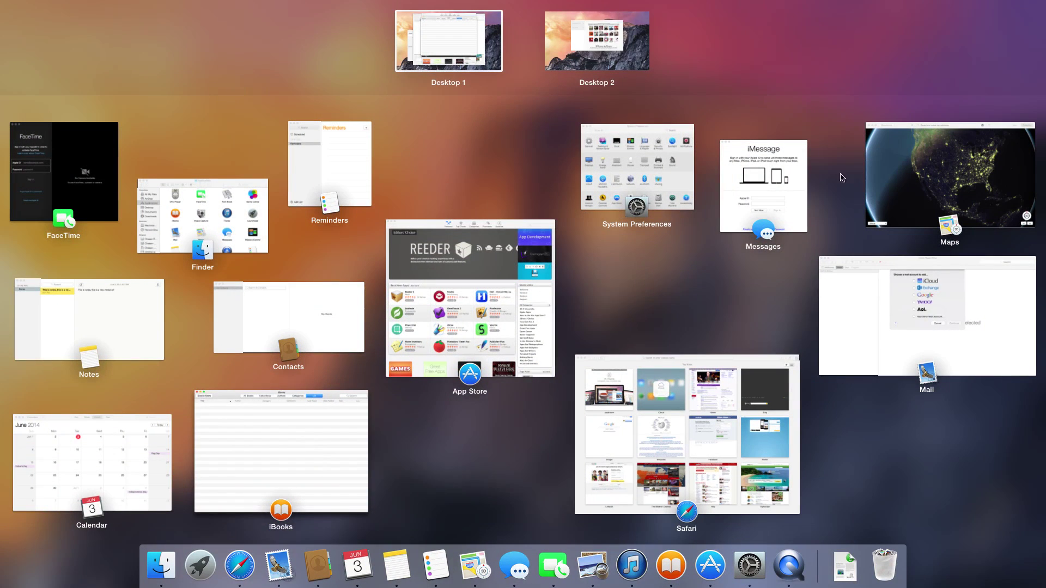
{"action": "left_click", "coordinate": [619, 154]}
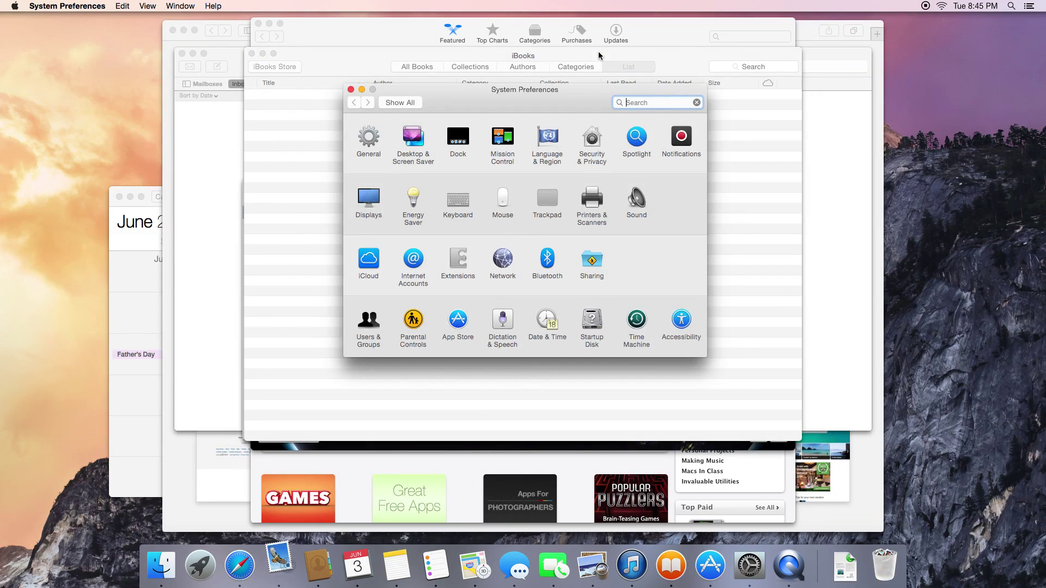
Move the Maps window onto Desktop 2, then close Desktop 2 to merge windows back
{"action": "key", "text": "ctrl+Up"}
{"action": "left_click_drag", "start_coordinate": [649, 151], "coordinate": [597, 44]}
{"action": "left_click_drag", "start_coordinate": [449, 41], "coordinate": [456, 64]}
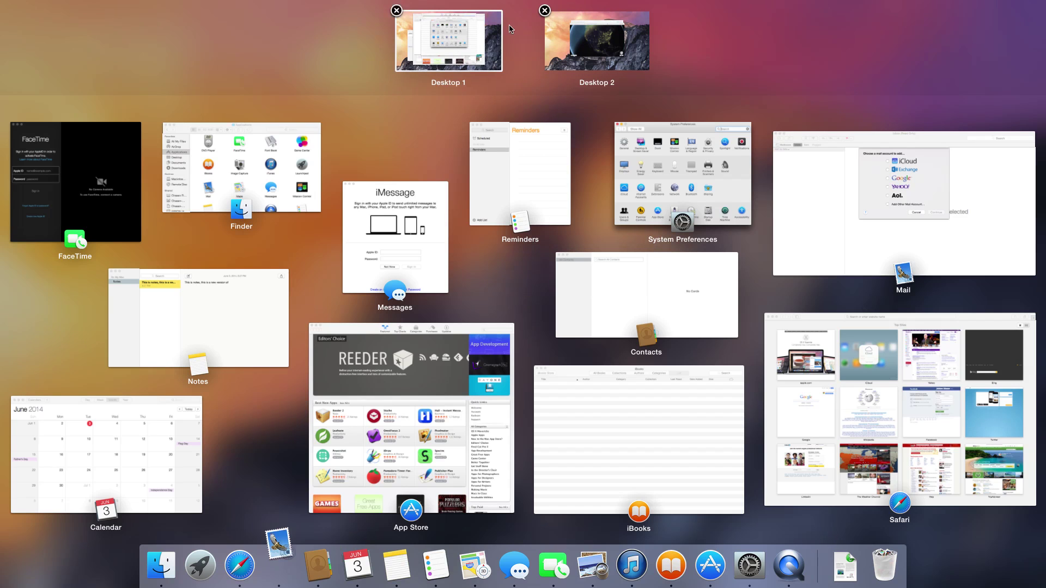
{"action": "left_click", "coordinate": [544, 11]}
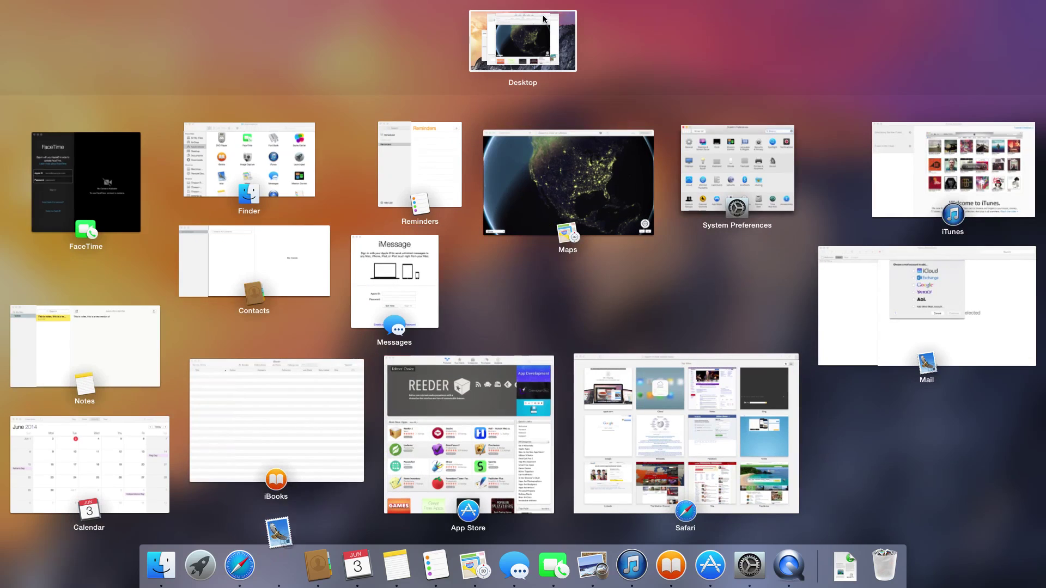
{"action": "left_click", "coordinate": [545, 20]}
Open an All My Files tab in the Utilities window, then close the tab and window
{"action": "scroll", "coordinate": [324, 269], "scroll_direction": "down", "scroll_amount": 5}
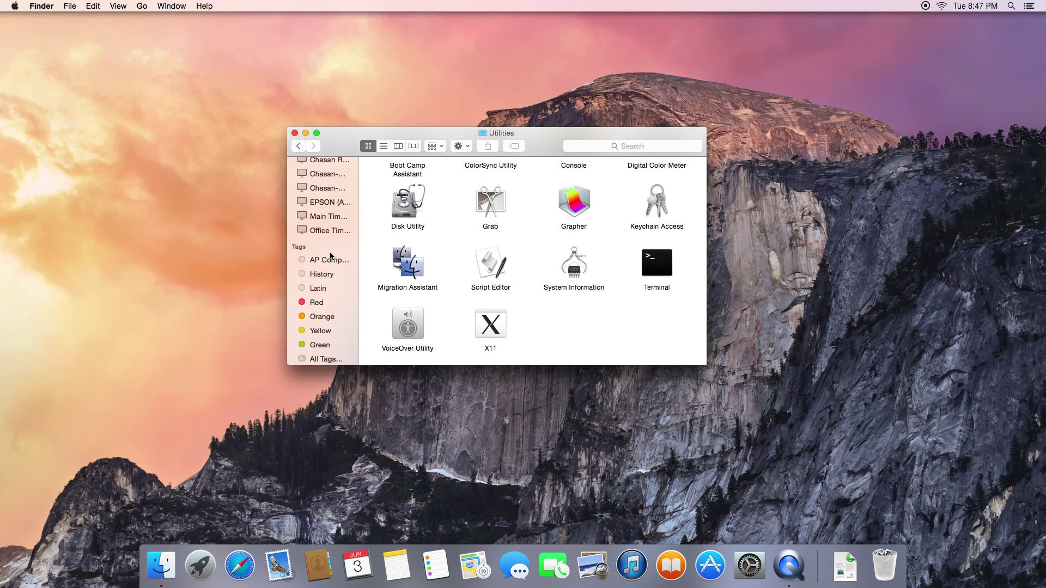
{"action": "key", "text": "super+t"}
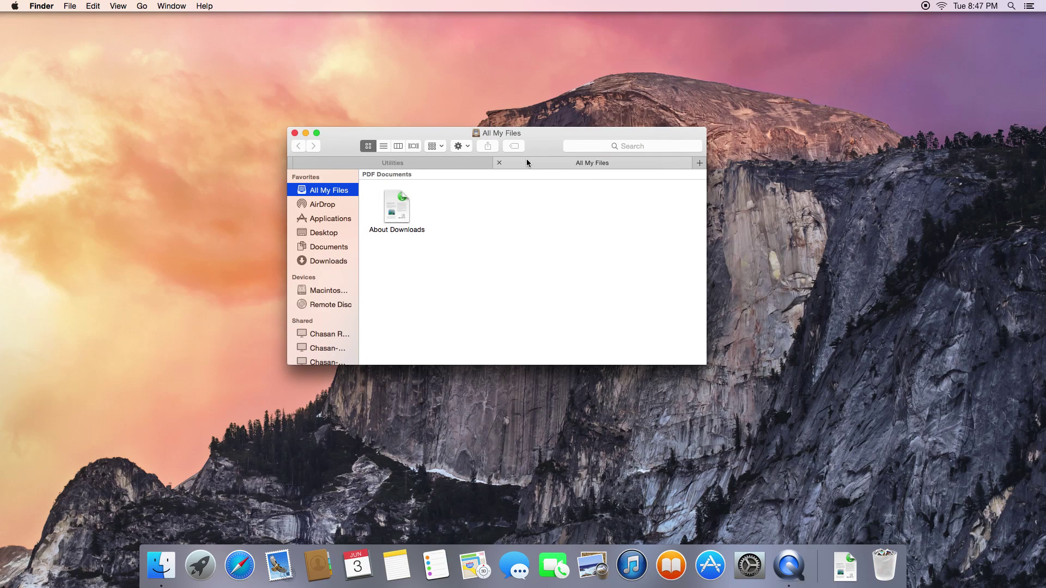
{"action": "left_click_drag", "start_coordinate": [526, 158], "coordinate": [456, 153]}
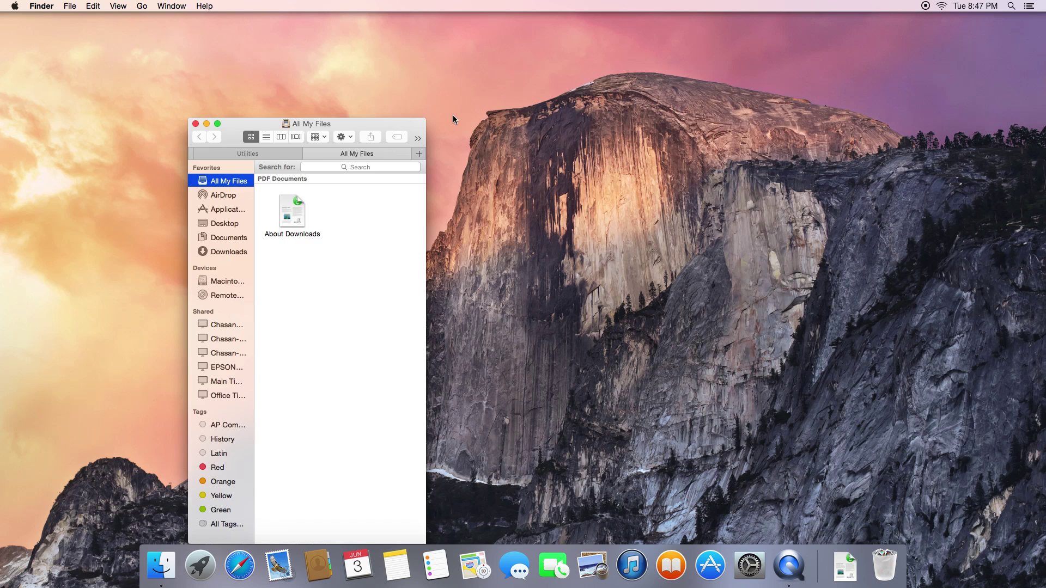
{"action": "key", "text": "super+w"}
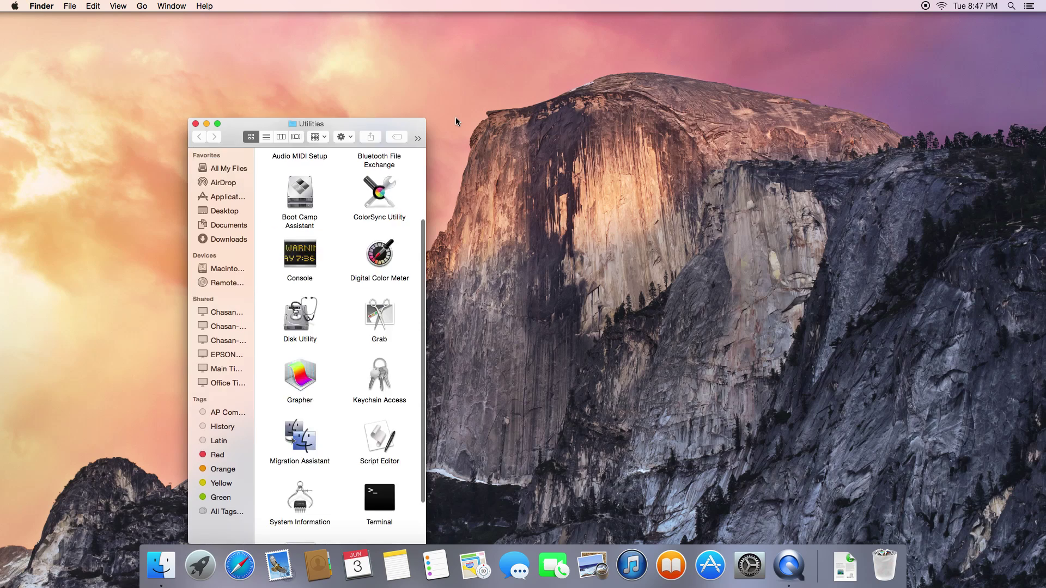
{"action": "key", "text": "super+w"}
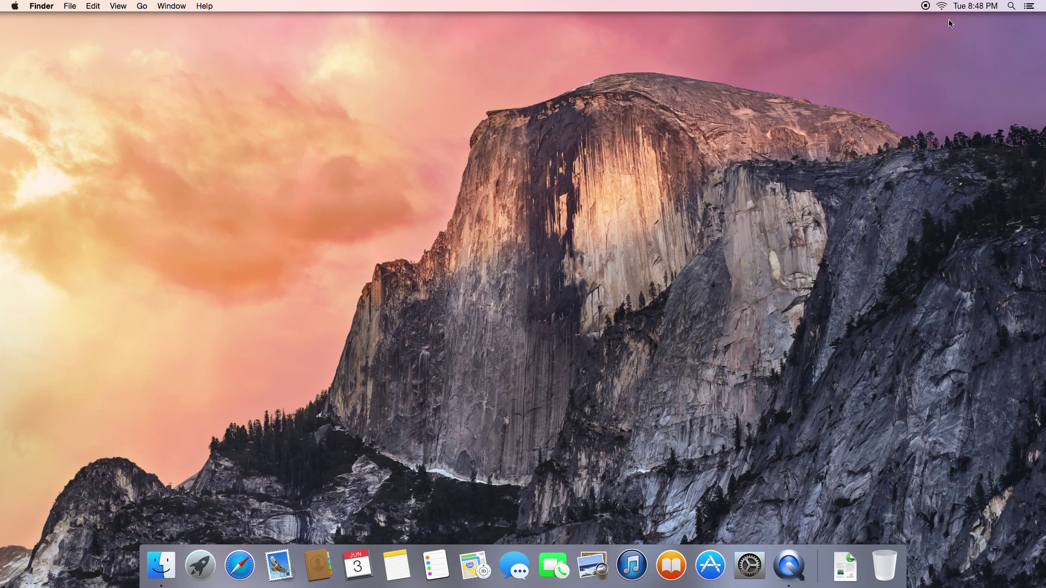
{"action": "left_click", "coordinate": [1029, 6]}
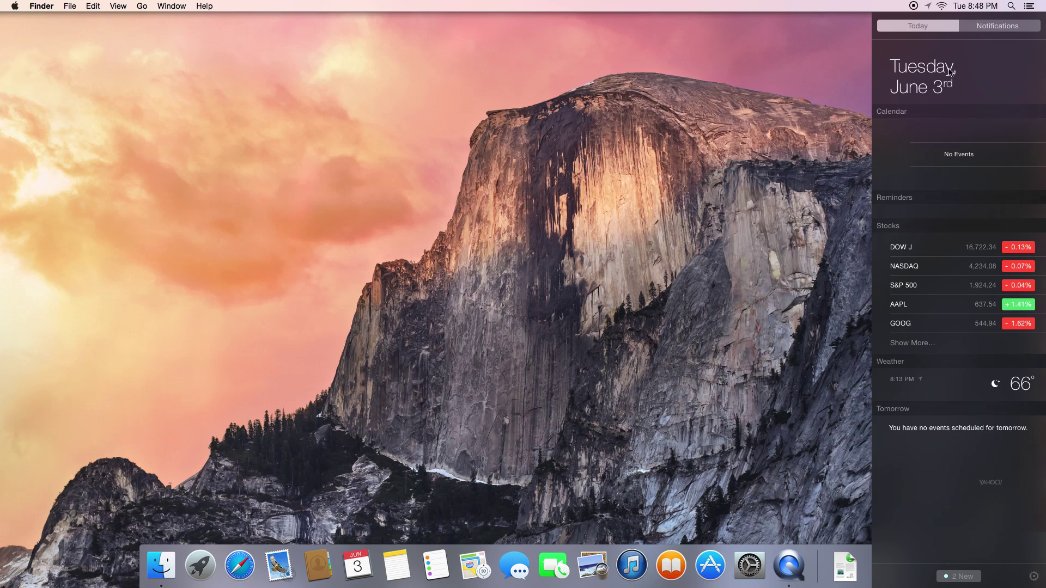
{"action": "left_click", "coordinate": [1027, 6]}
{"action": "left_click", "coordinate": [1024, 8]}
{"action": "left_click", "coordinate": [1000, 31]}
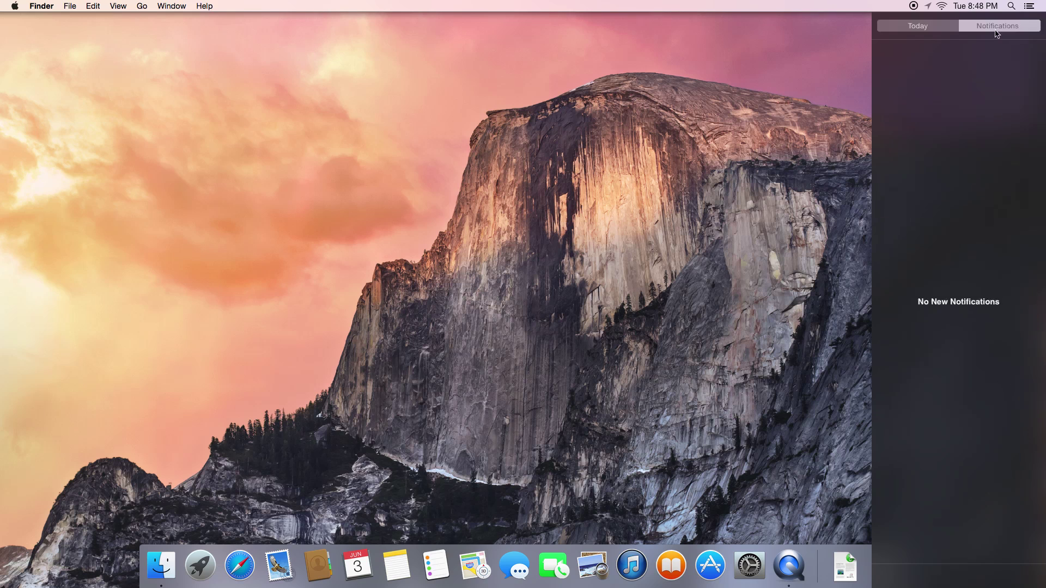
{"action": "left_click", "coordinate": [942, 31]}
{"action": "left_click", "coordinate": [963, 575]}
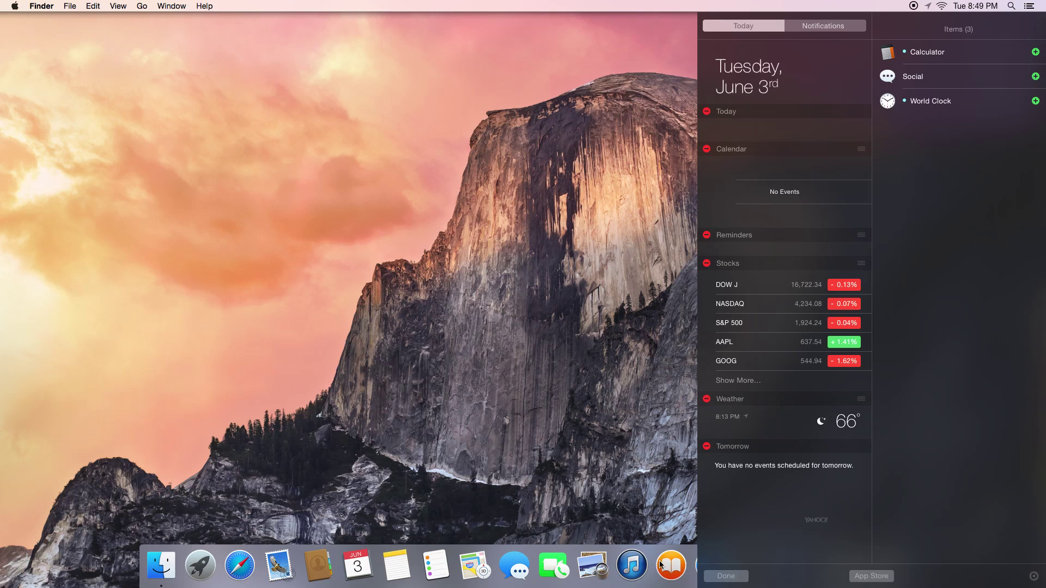
{"action": "left_click", "coordinate": [389, 433]}
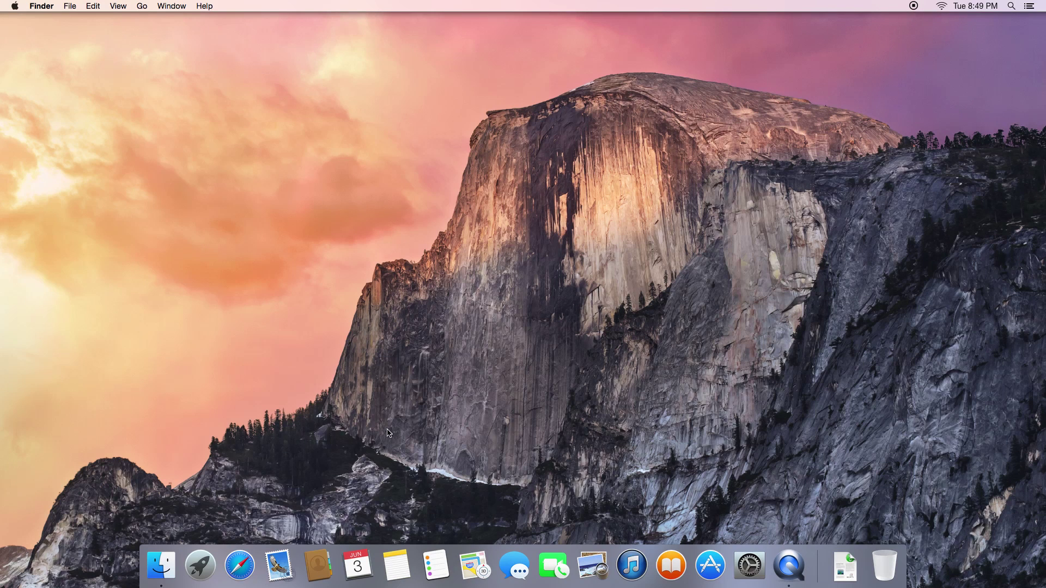